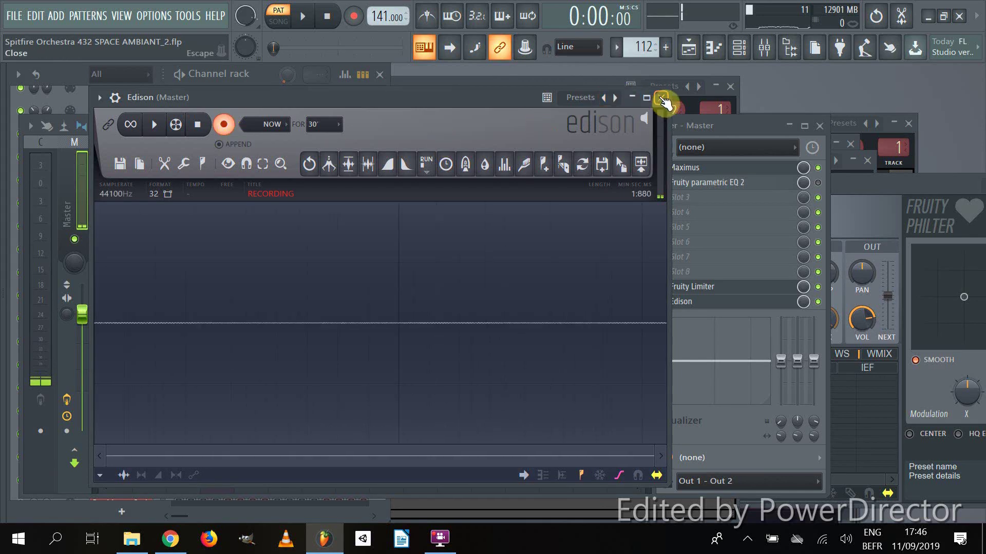
- Close Edison and check the audio device settings under Options
{"action": "left_click", "coordinate": [662, 99]}
{"action": "left_click", "coordinate": [258, 78]}
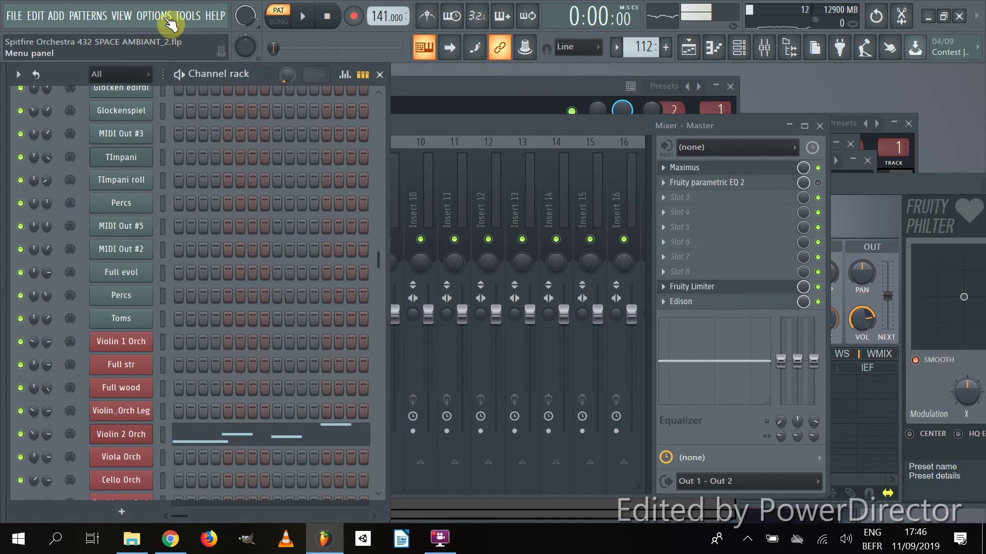
{"action": "left_click", "coordinate": [168, 19]}
{"action": "left_click", "coordinate": [166, 63]}
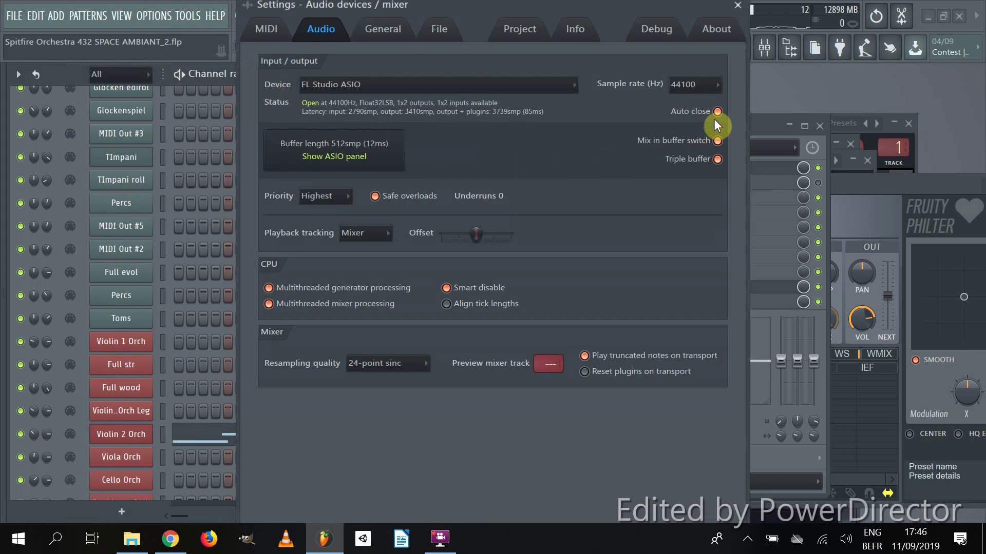
{"action": "left_click", "coordinate": [738, 6]}
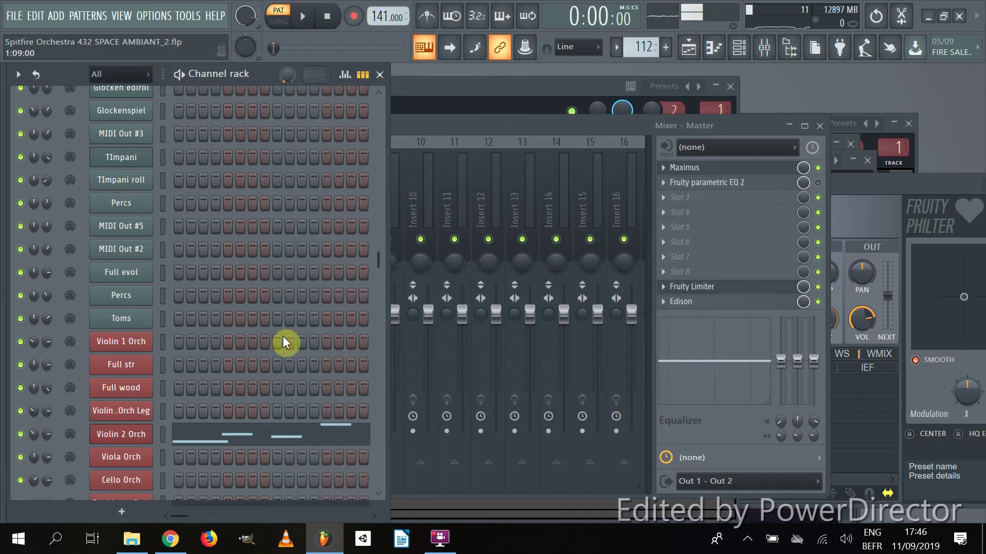
- Open the Kontakt 5 8out instrument and expand its Violins 2 Spitfire panel
{"action": "scroll", "coordinate": [284, 338], "scroll_direction": "up", "scroll_amount": 4}
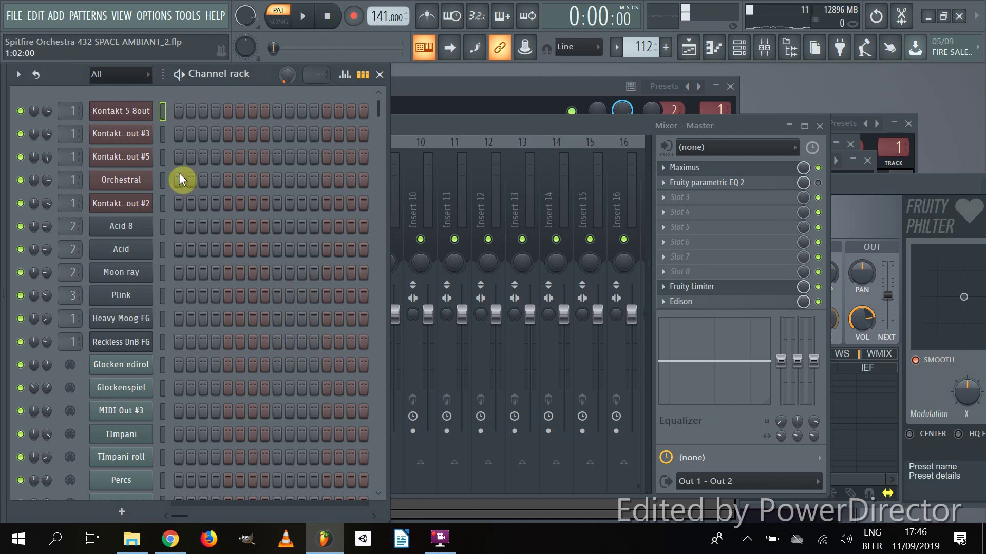
{"action": "left_click", "coordinate": [138, 110]}
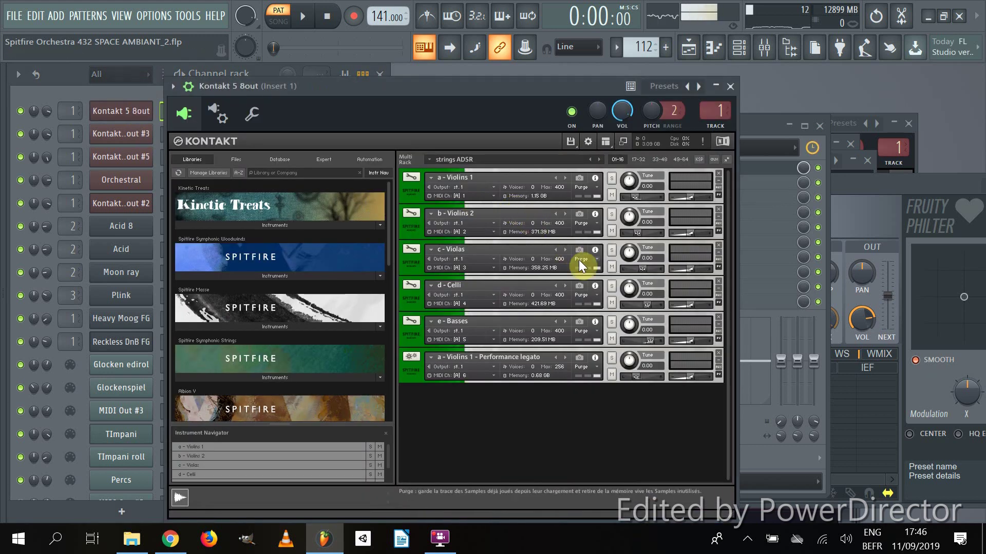
{"action": "left_click", "coordinate": [414, 231]}
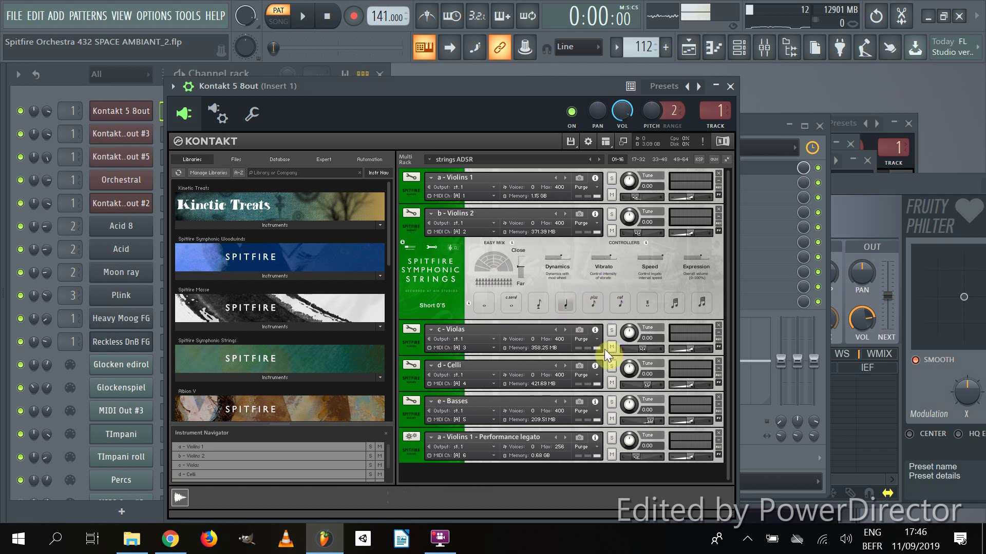
{"action": "left_click", "coordinate": [64, 76]}
{"action": "scroll", "coordinate": [269, 315], "scroll_direction": "down", "scroll_amount": 5}
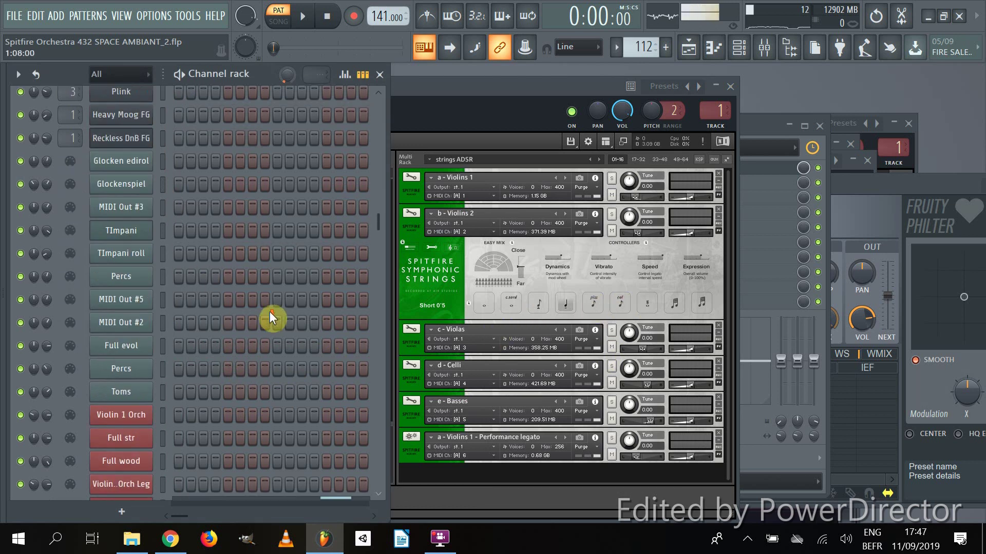
- Preview and shorten the opening C6 note, then switch Violin 2 Orch to pattern 111
{"action": "left_click", "coordinate": [207, 368]}
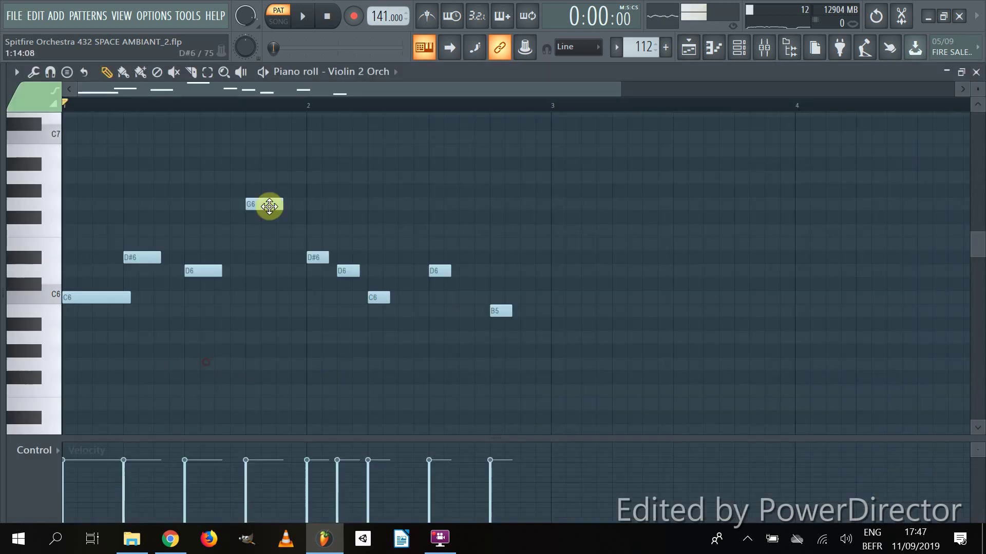
{"action": "scroll", "coordinate": [261, 105], "scroll_direction": "down", "scroll_amount": 2}
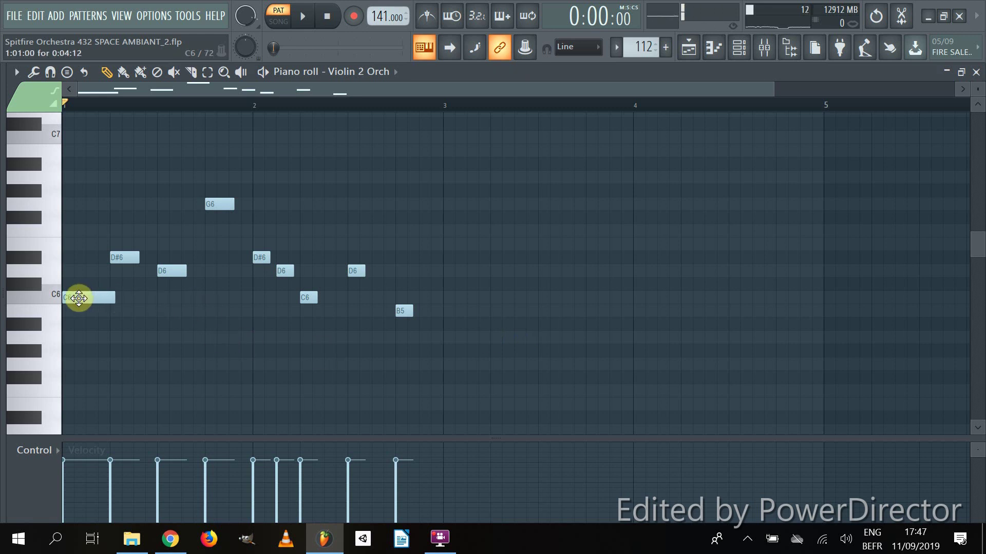
{"action": "left_click", "coordinate": [64, 295]}
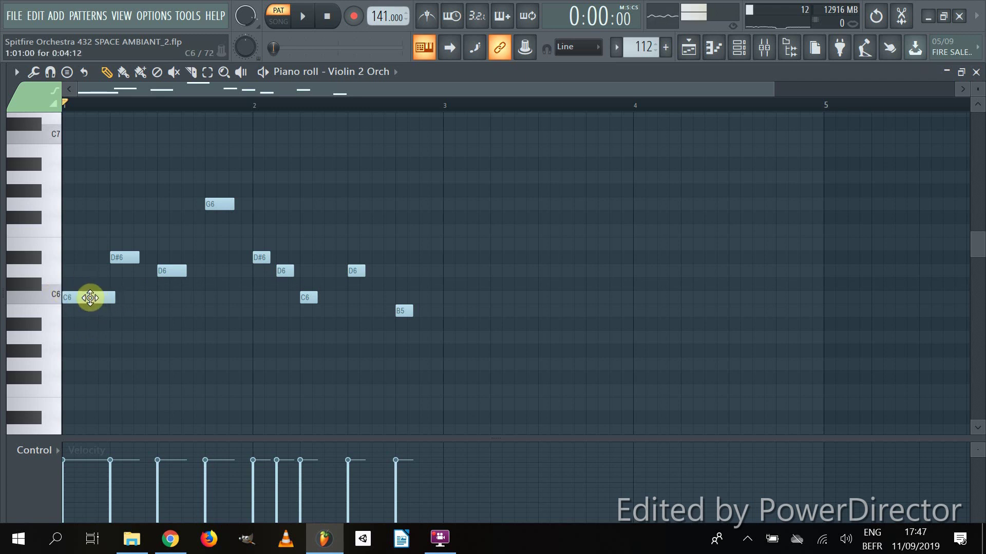
{"action": "left_click", "coordinate": [110, 297]}
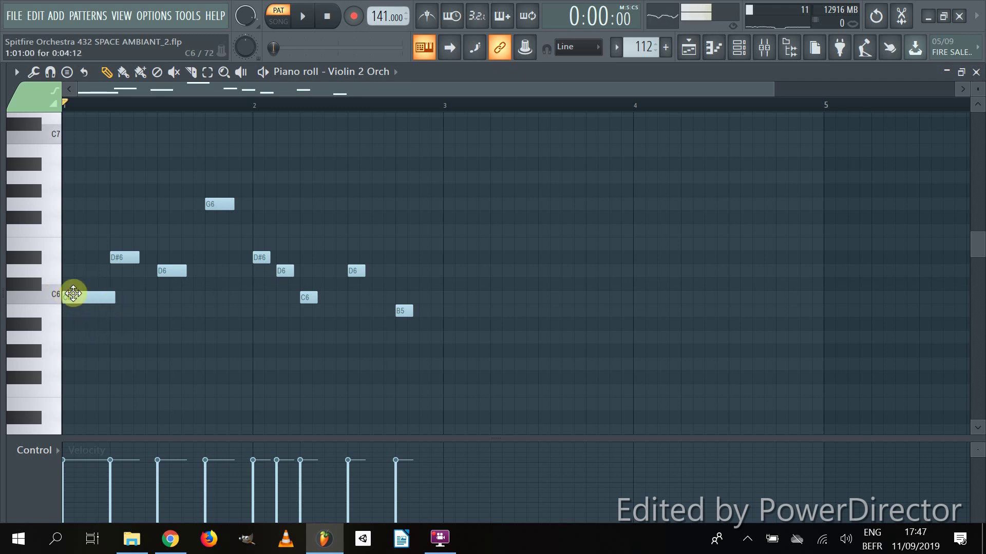
{"action": "mouse_move", "coordinate": [114, 297]}
{"action": "left_mouse_down"}
{"action": "mouse_move", "coordinate": [67, 302]}
{"action": "mouse_move", "coordinate": [115, 301]}
{"action": "left_mouse_up"}
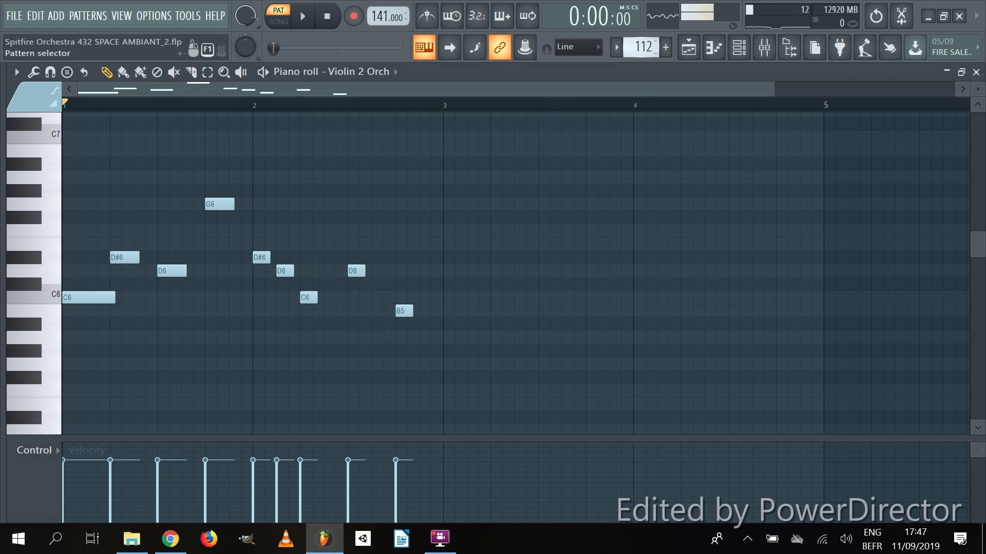
{"action": "scroll", "coordinate": [644, 47], "scroll_direction": "down", "scroll_amount": 1}
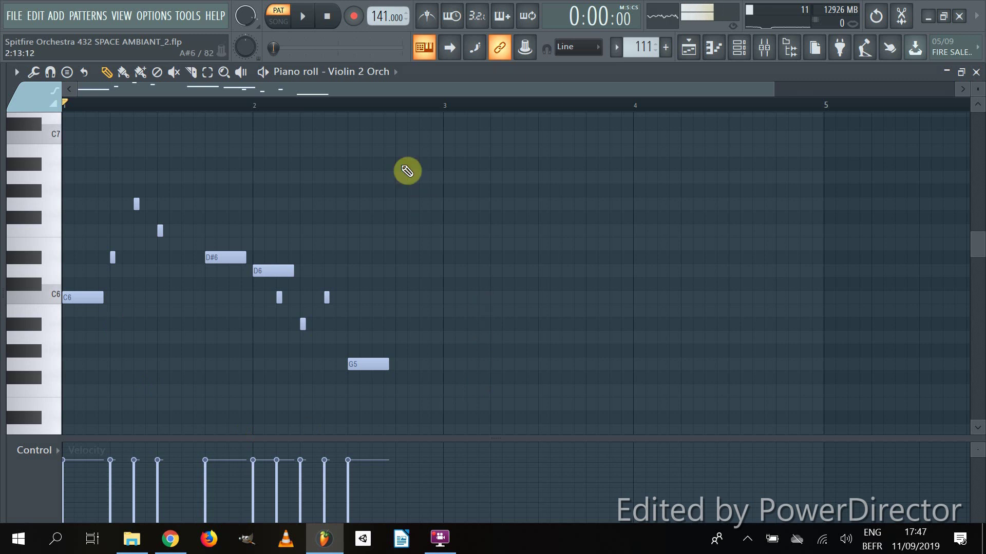
- Play pattern 111 of the Violin 2 Orch part, then stop it
{"action": "left_click", "coordinate": [25, 95]}
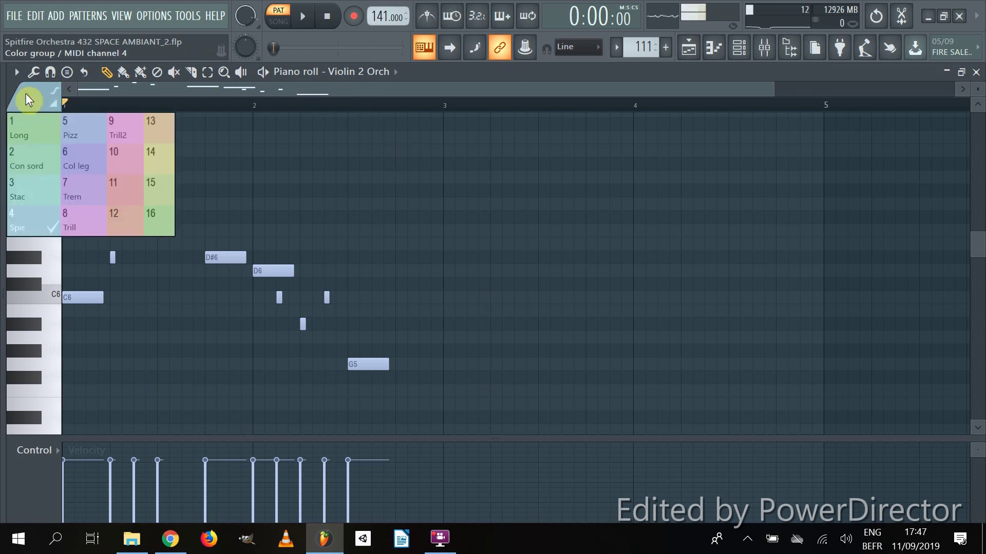
{"action": "left_click", "coordinate": [29, 92]}
{"action": "left_click", "coordinate": [136, 203]}
{"action": "left_click", "coordinate": [160, 231]}
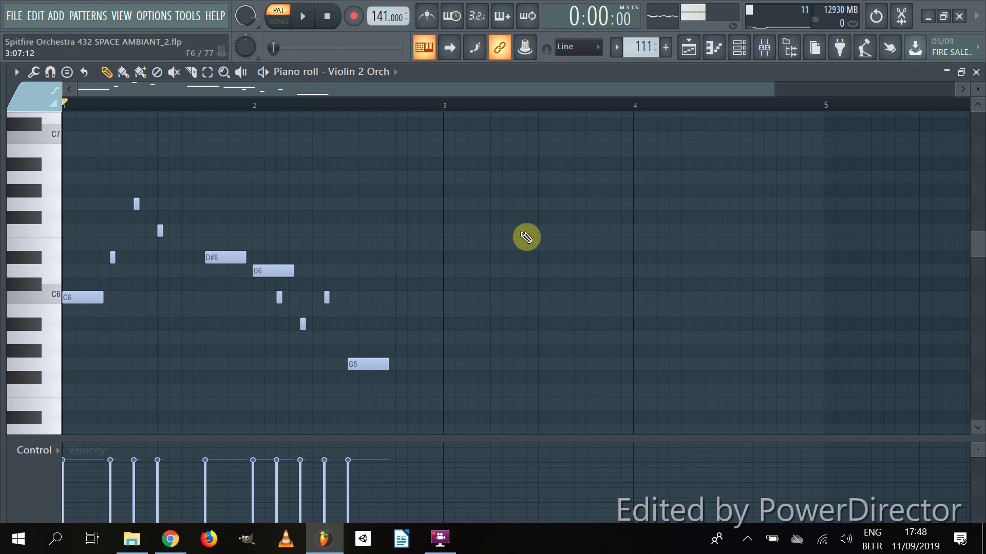
{"action": "key", "text": "space"}
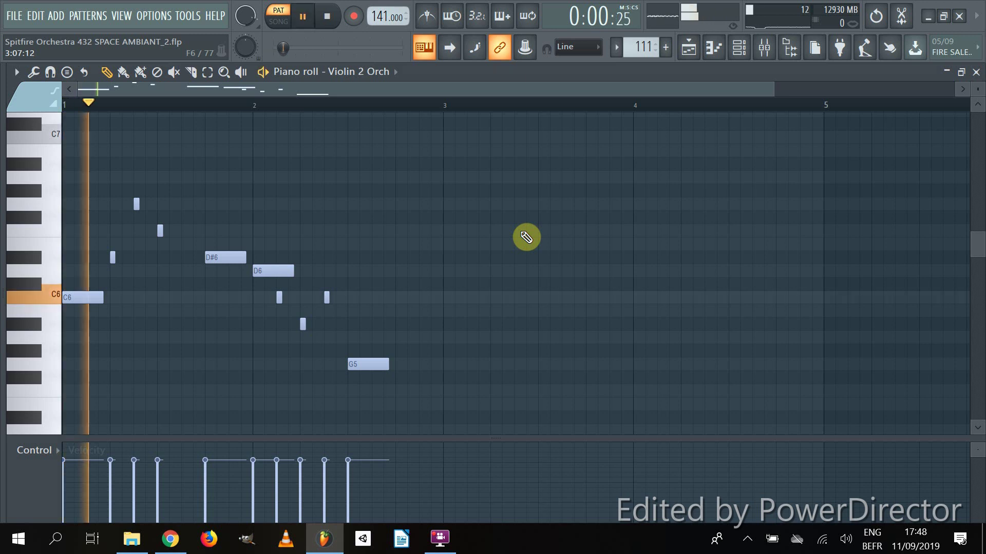
{"action": "left_click", "coordinate": [331, 20]}
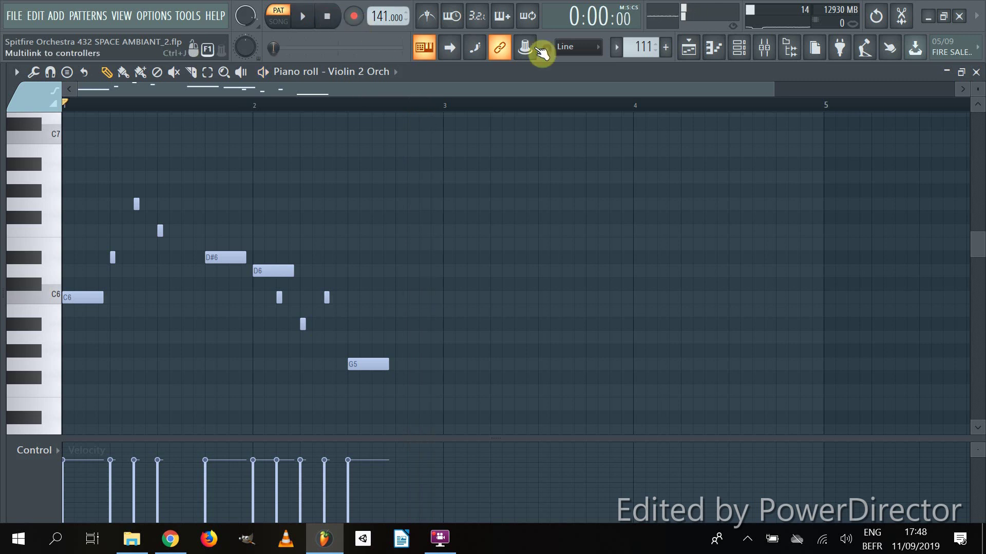
- Switch to patterns 112 and then 113, playing and stopping each in turn
{"action": "scroll", "coordinate": [644, 46], "scroll_direction": "up", "scroll_amount": 1}
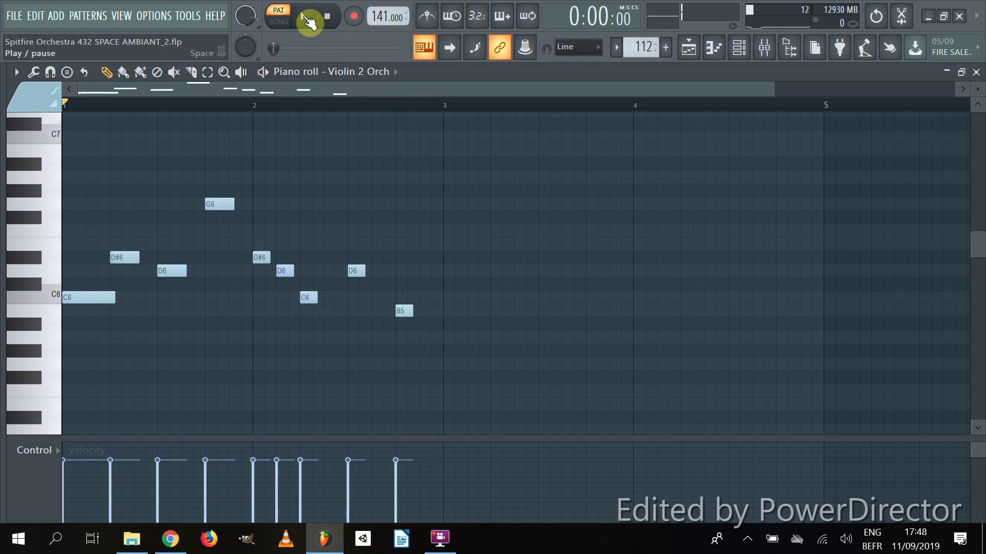
{"action": "left_click", "coordinate": [304, 17]}
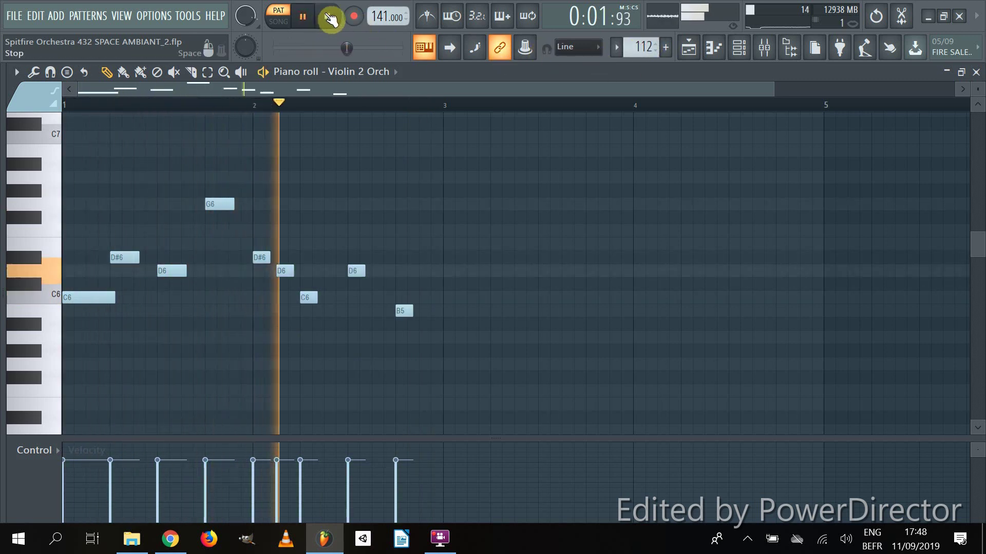
{"action": "left_click", "coordinate": [330, 18]}
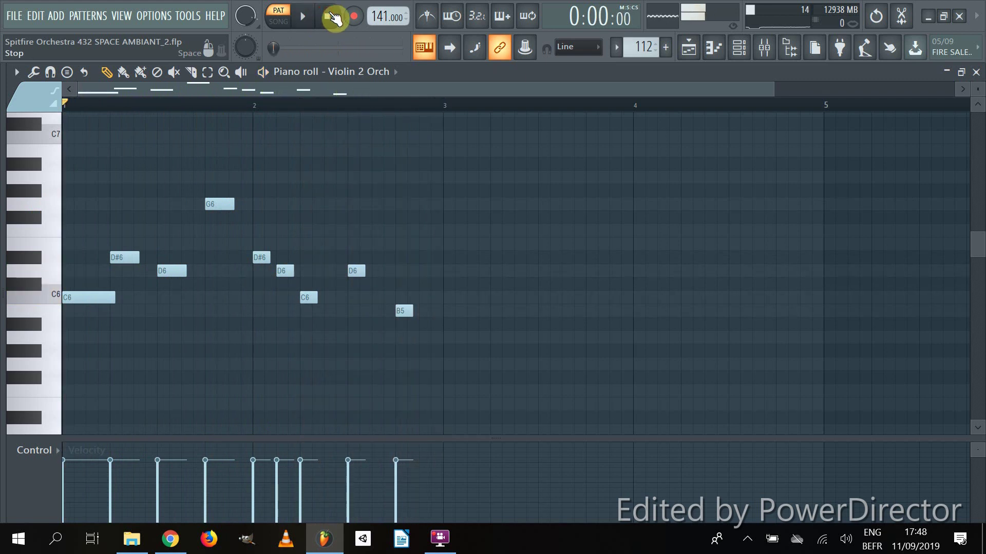
{"action": "scroll", "coordinate": [641, 47], "scroll_direction": "up", "scroll_amount": 1}
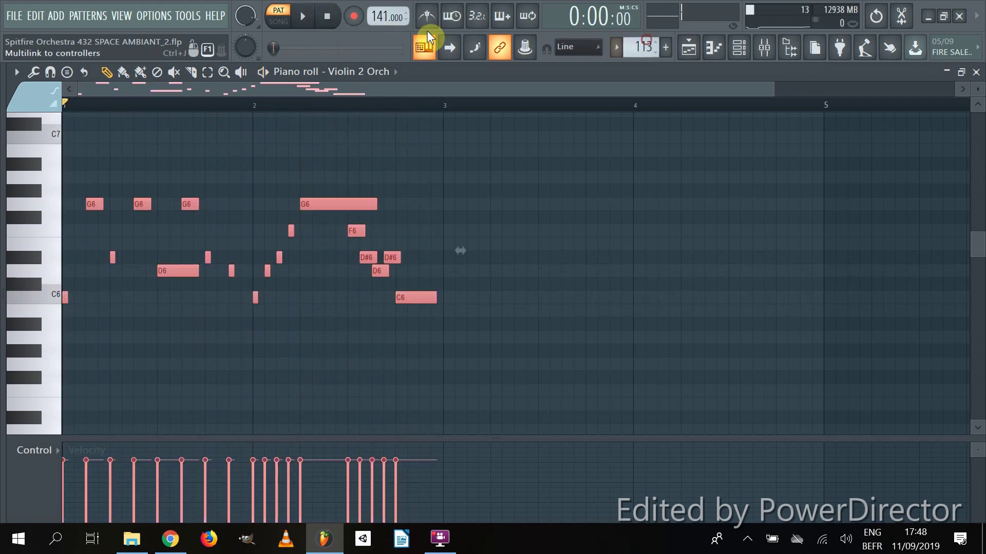
{"action": "left_click", "coordinate": [303, 17]}
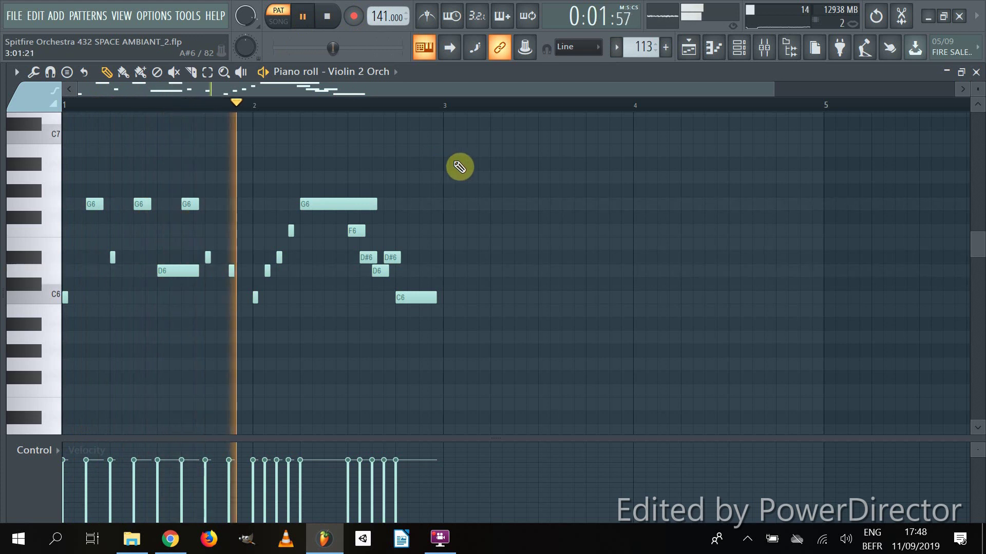
{"action": "left_click", "coordinate": [331, 17]}
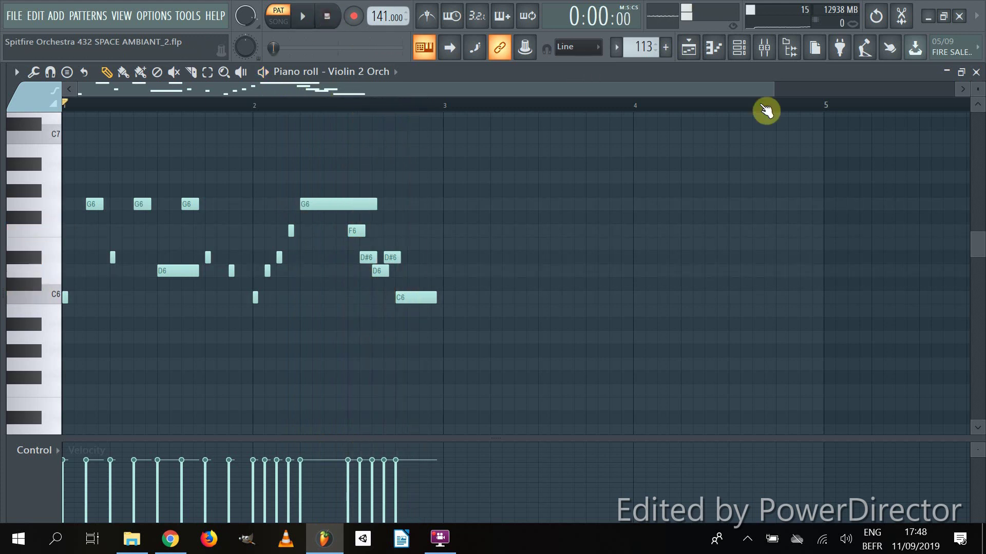
- Close the piano roll and load the purged Violins 2 mic signals, including C, in Kontakt's mic mixer
{"action": "left_click", "coordinate": [975, 72]}
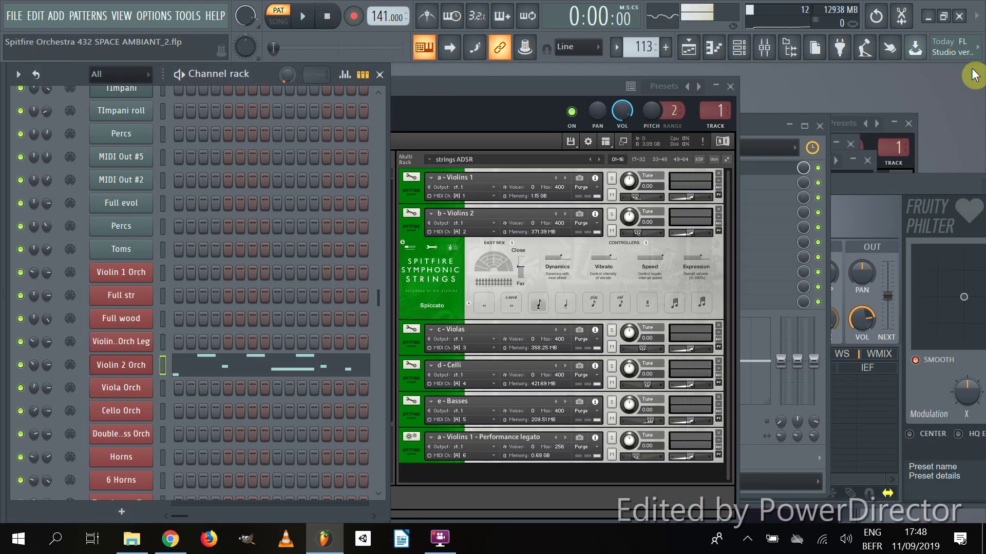
{"action": "left_click", "coordinate": [528, 86]}
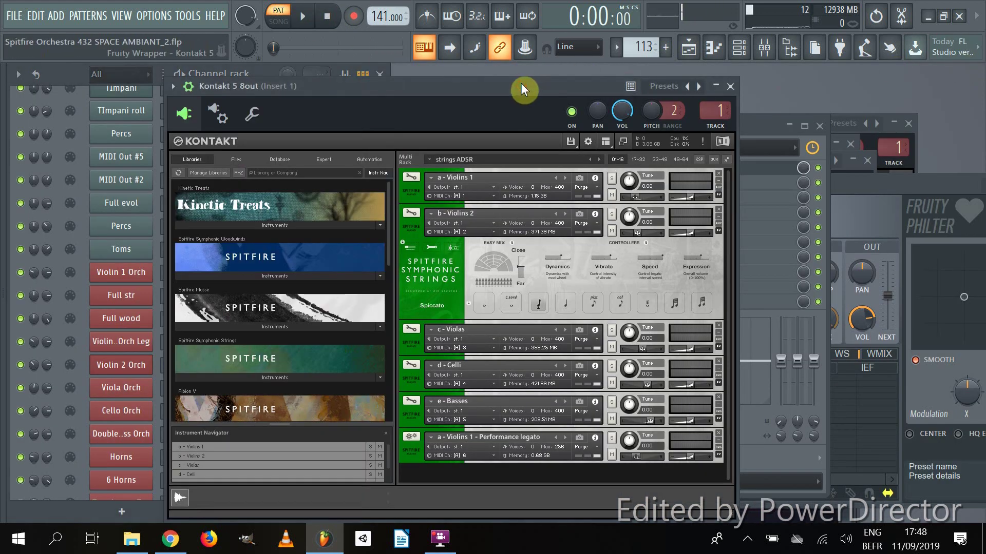
{"action": "left_click", "coordinate": [414, 218]}
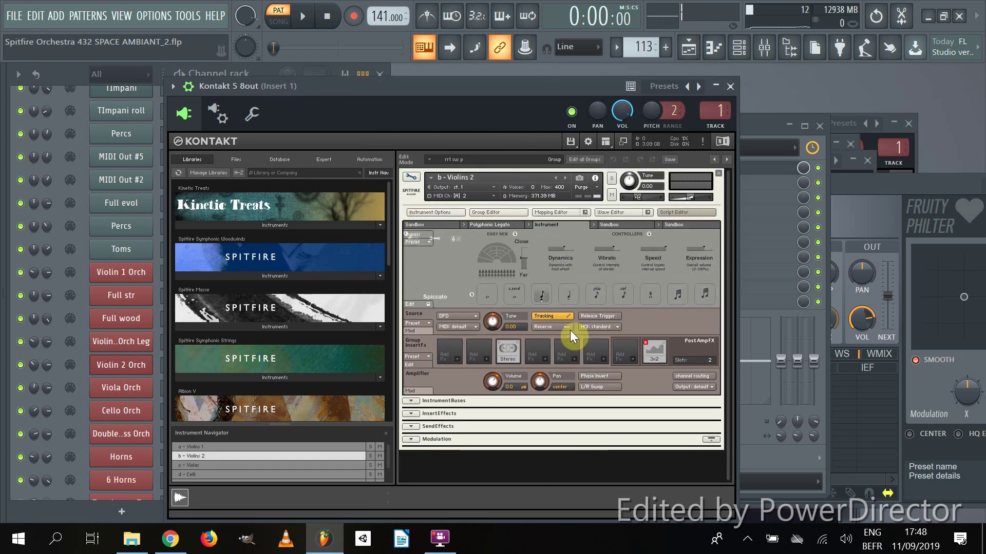
{"action": "left_click", "coordinate": [414, 183]}
{"action": "left_click", "coordinate": [414, 235]}
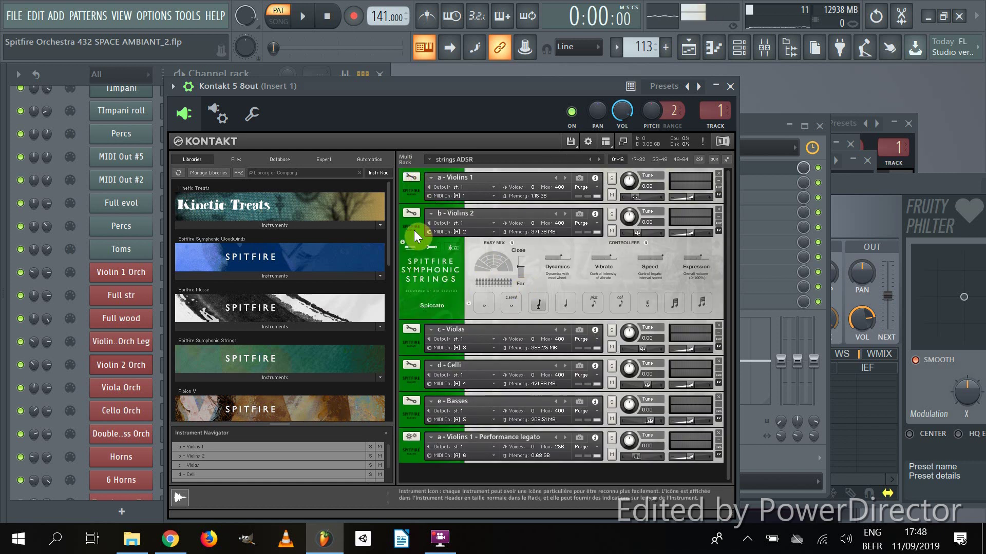
{"action": "left_click", "coordinate": [510, 302]}
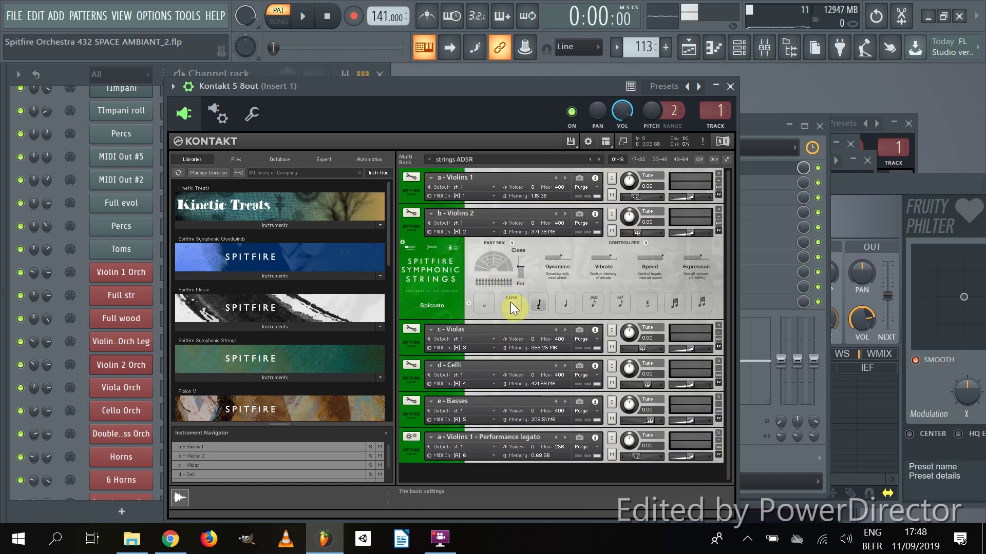
{"action": "left_click", "coordinate": [495, 278]}
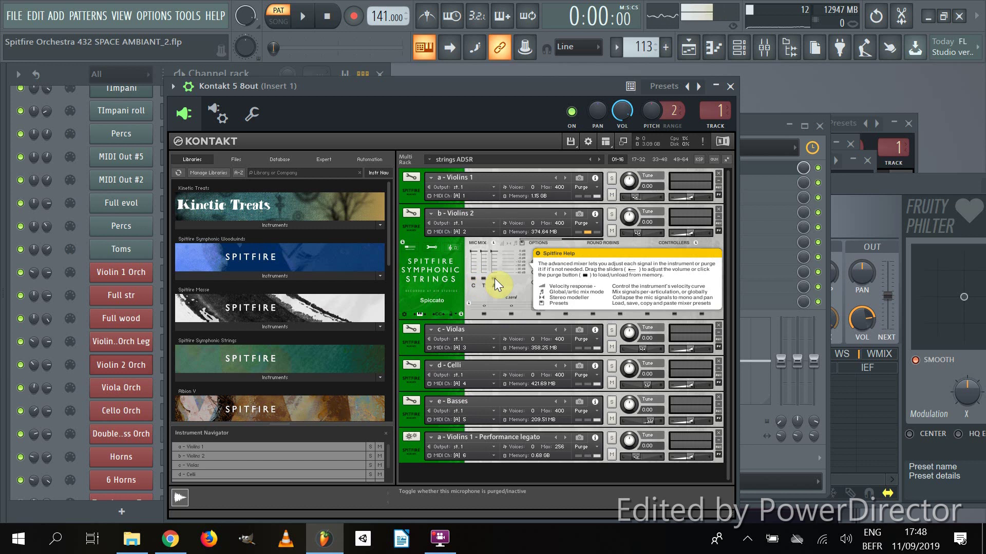
{"action": "left_click", "coordinate": [473, 278]}
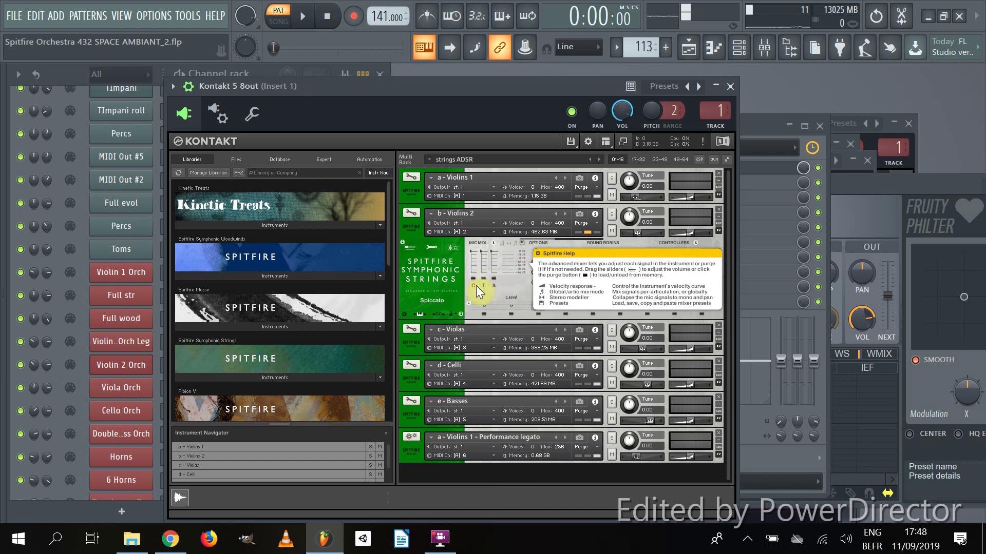
- Put Violins 2 into Kontakt edit mode and show its Group Editor
{"action": "left_click", "coordinate": [415, 226]}
{"action": "left_click", "coordinate": [415, 226]}
{"action": "left_click", "coordinate": [412, 212]}
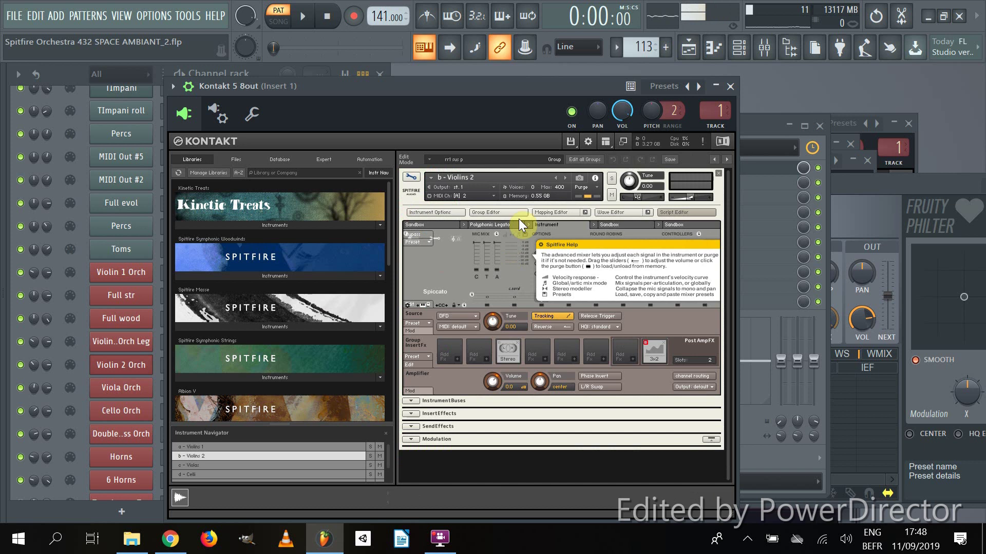
{"action": "left_click", "coordinate": [507, 213]}
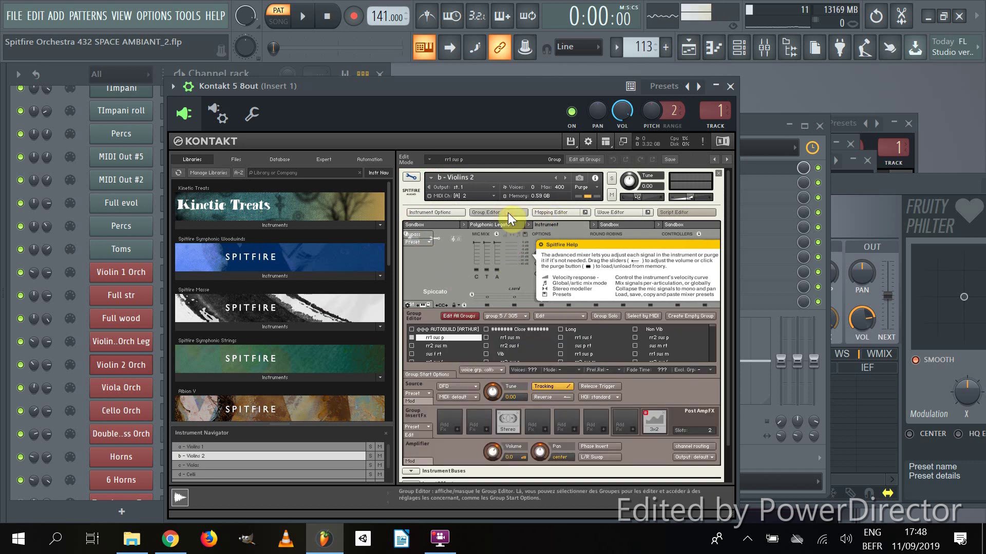
- Choose the Short 0'5 group and add Spiccato, rr2, rr6 and rr4 to the edit selection
{"action": "left_click", "coordinate": [505, 314]}
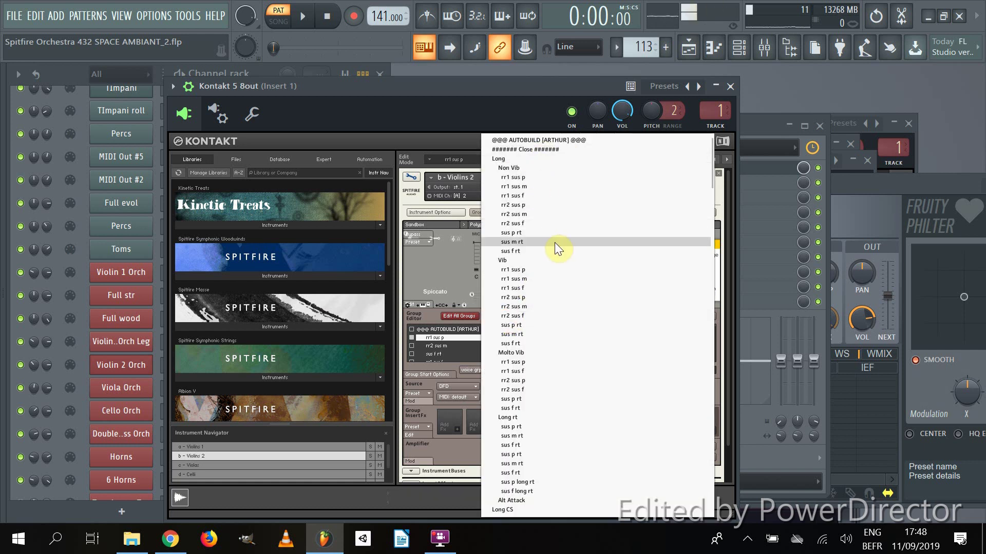
{"action": "scroll", "coordinate": [554, 244], "scroll_direction": "down", "scroll_amount": 3}
{"action": "scroll", "coordinate": [559, 250], "scroll_direction": "down", "scroll_amount": 7}
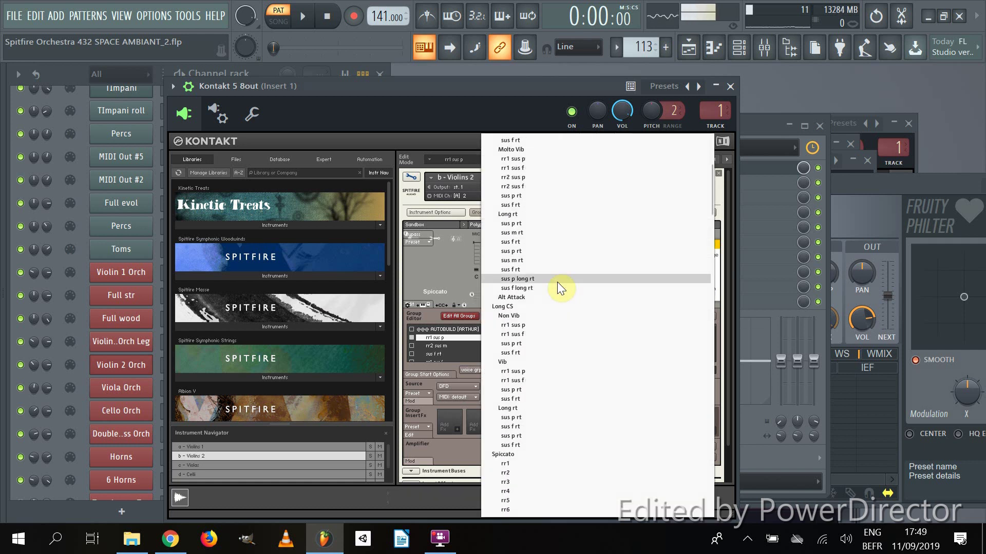
{"action": "scroll", "coordinate": [553, 295], "scroll_direction": "down", "scroll_amount": 3}
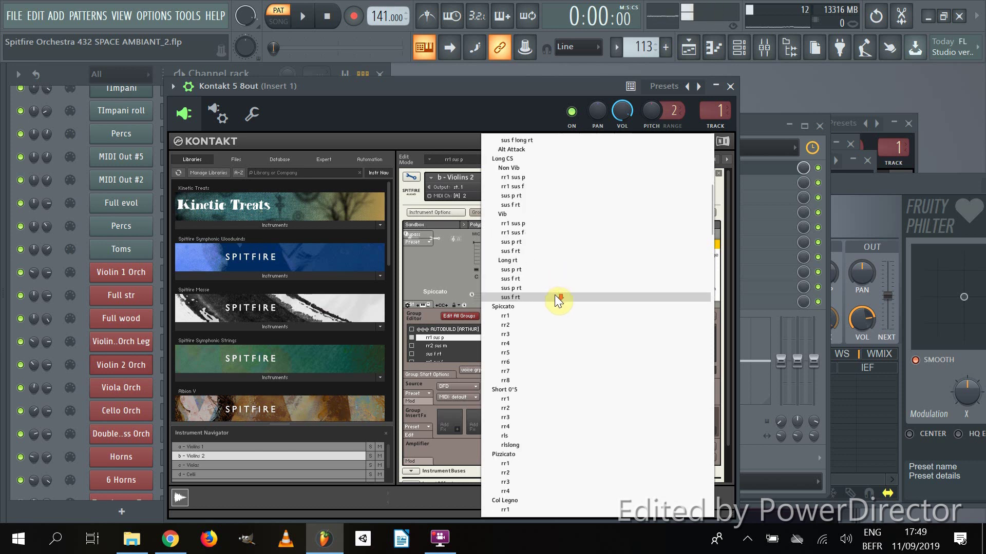
{"action": "left_click", "coordinate": [556, 388]}
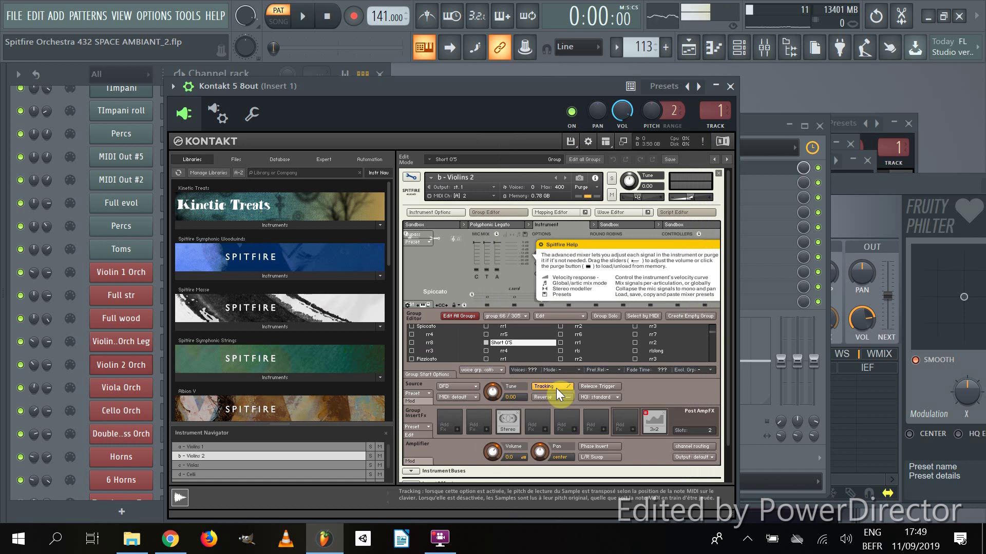
{"action": "left_click", "coordinate": [411, 326]}
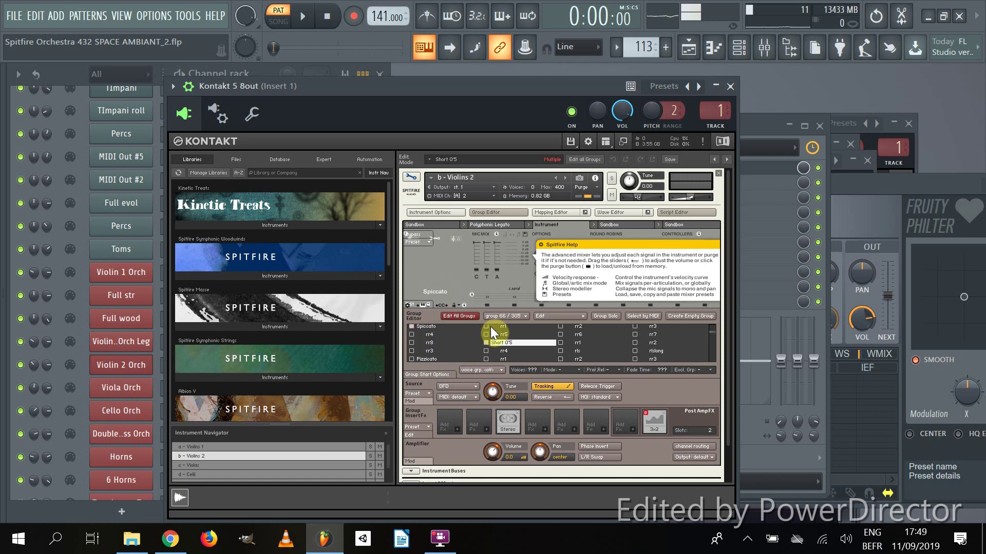
{"action": "left_click", "coordinate": [560, 327]}
{"action": "left_click", "coordinate": [561, 334]}
{"action": "left_click", "coordinate": [486, 351]}
- Jump to the Col Legno group and make rr1 the current edit group
{"action": "left_click", "coordinate": [518, 316]}
{"action": "scroll", "coordinate": [582, 361], "scroll_direction": "down", "scroll_amount": 10}
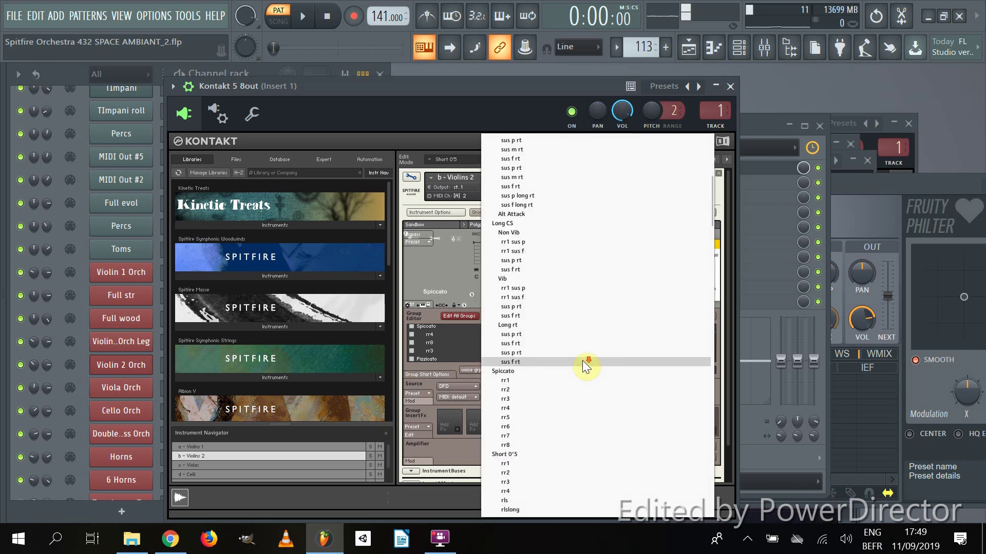
{"action": "left_click", "coordinate": [572, 434]}
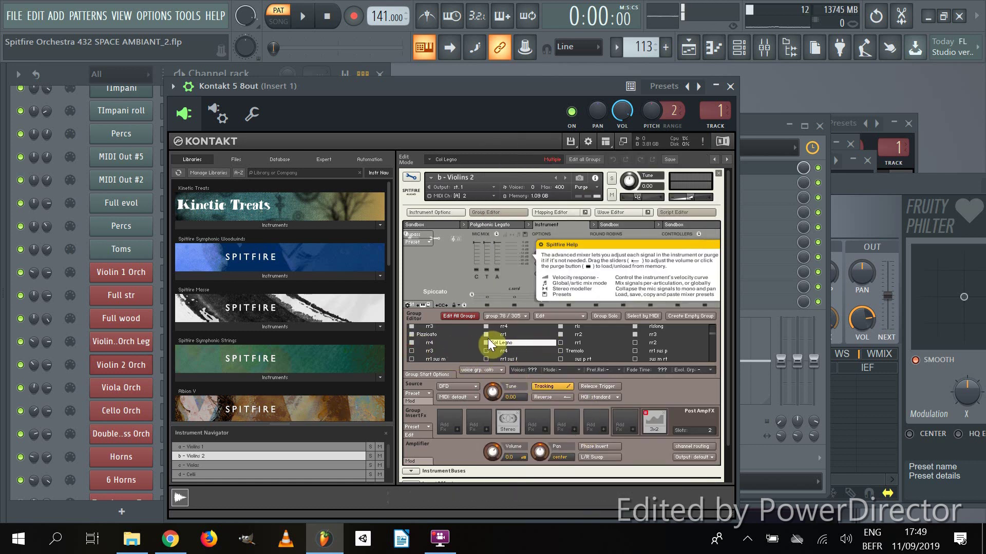
{"action": "left_click", "coordinate": [509, 335]}
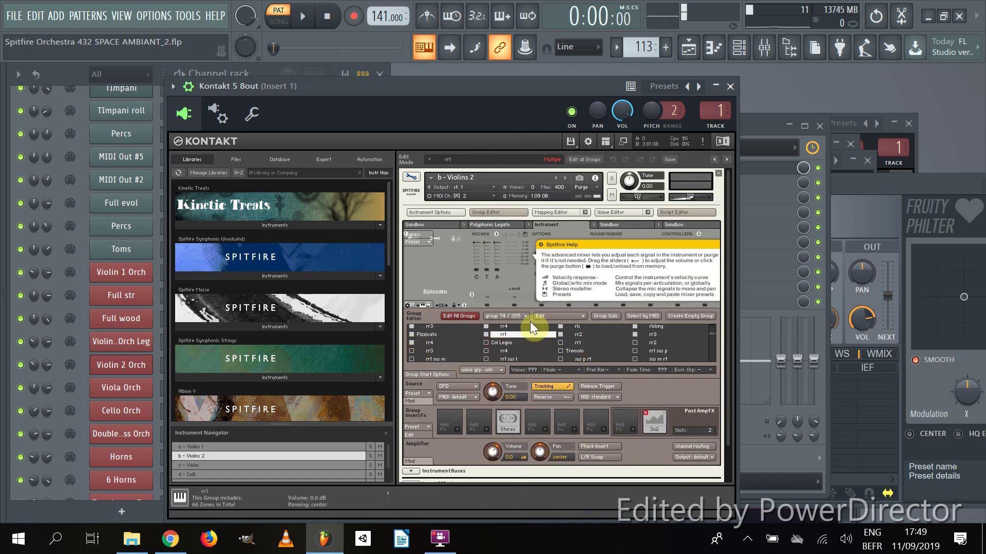
{"action": "left_click", "coordinate": [516, 316]}
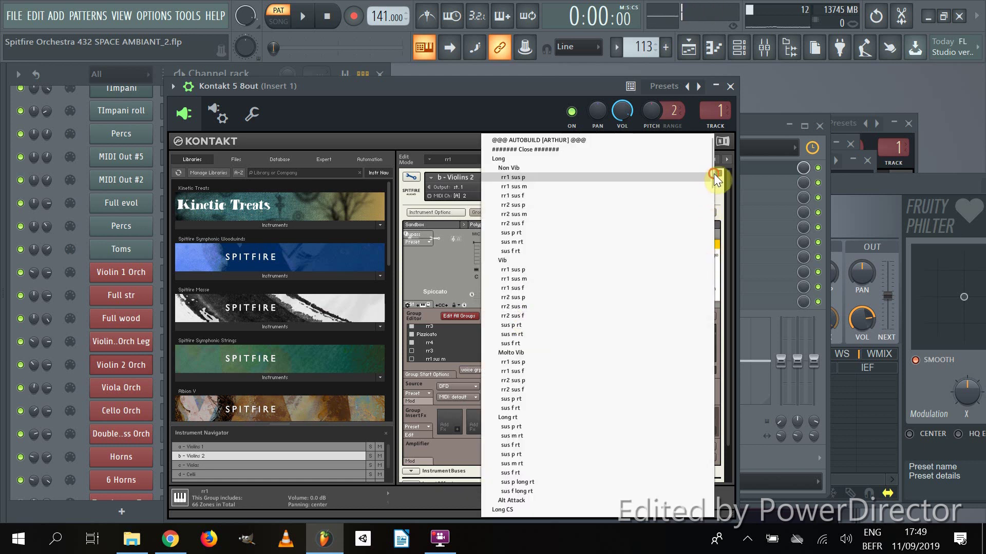
- Choose Short 0'5 and add Spiccato, rr3, rr4, rr7, rr8, rr1 and rr4 to the selection
{"action": "left_click_drag", "start_coordinate": [712, 186], "coordinate": [709, 345]}
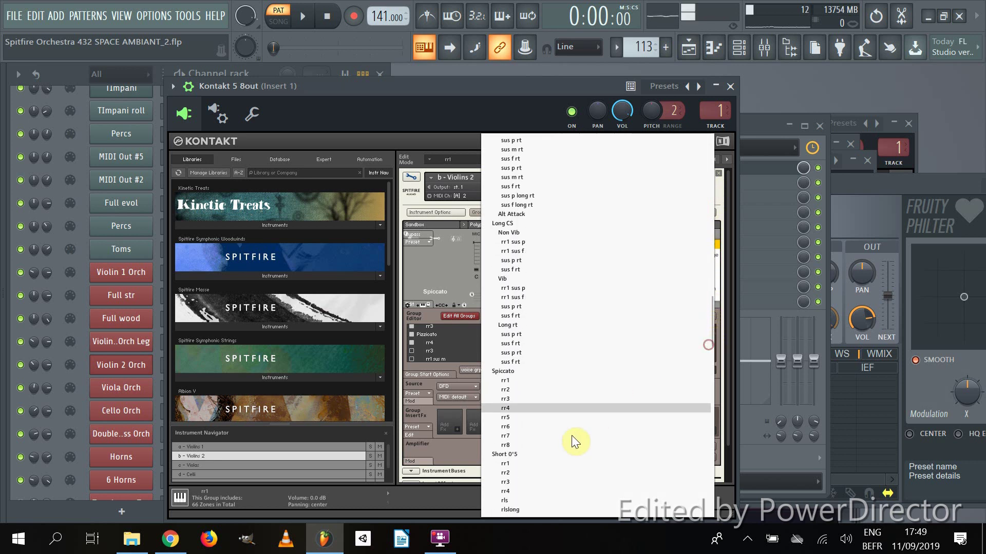
{"action": "left_click", "coordinate": [572, 453]}
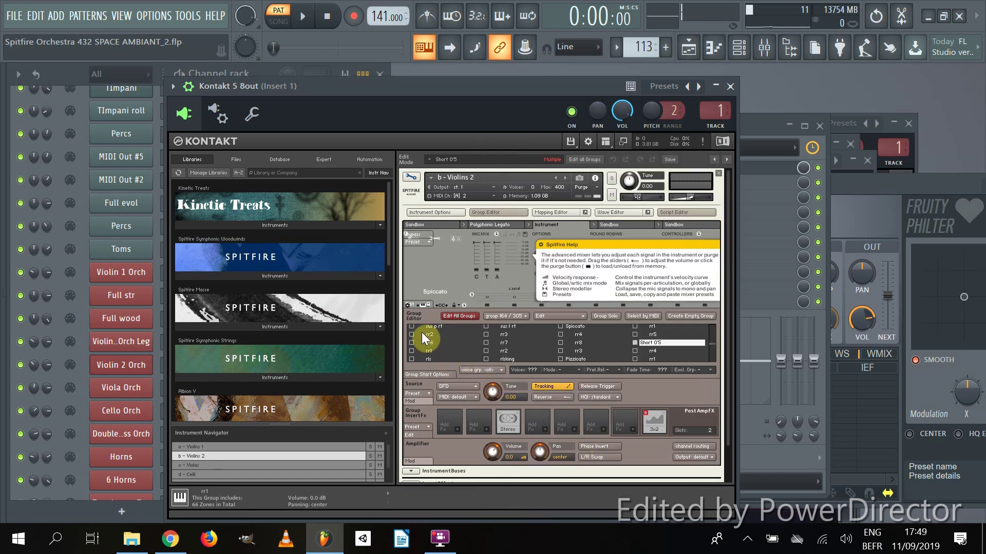
{"action": "left_click", "coordinate": [560, 327]}
{"action": "left_click", "coordinate": [487, 335]}
{"action": "left_click", "coordinate": [560, 335]}
{"action": "left_click", "coordinate": [486, 342]}
{"action": "left_click", "coordinate": [560, 342]}
{"action": "left_click", "coordinate": [413, 351]}
{"action": "left_click", "coordinate": [634, 352]}
- Jump to Col Legno, add its rr2 group, and make Pizzicato the current edit group
{"action": "left_click", "coordinate": [518, 316]}
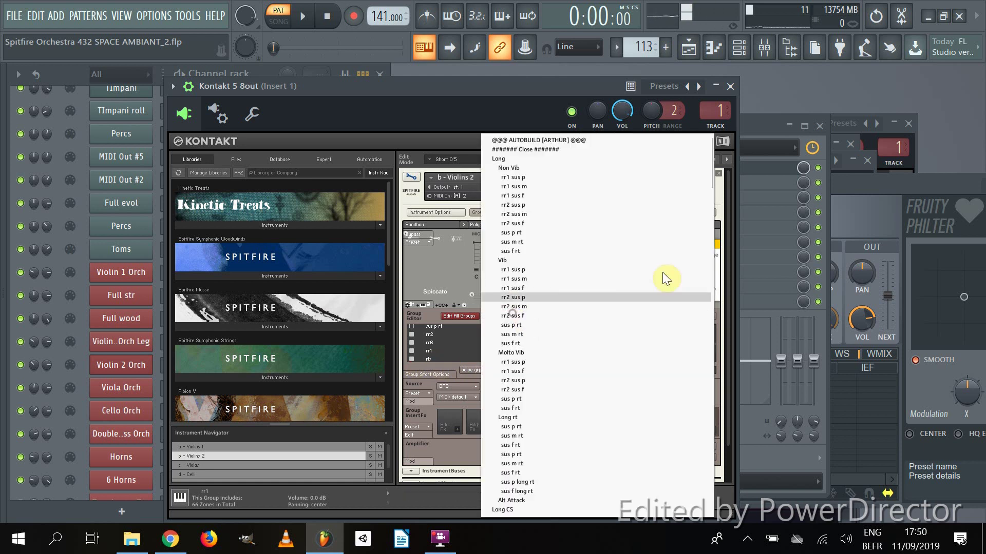
{"action": "left_click", "coordinate": [711, 179]}
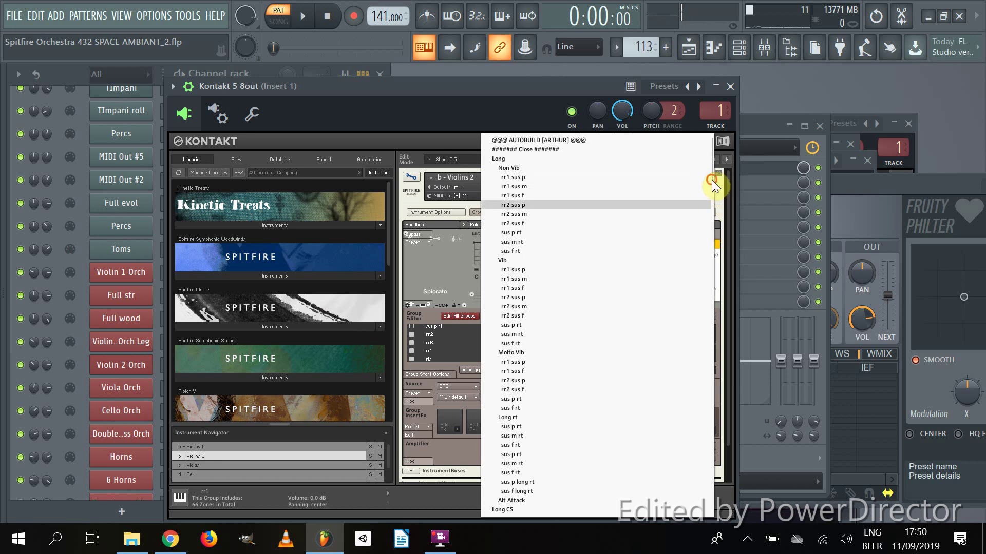
{"action": "left_click_drag", "start_coordinate": [711, 180], "coordinate": [707, 374]}
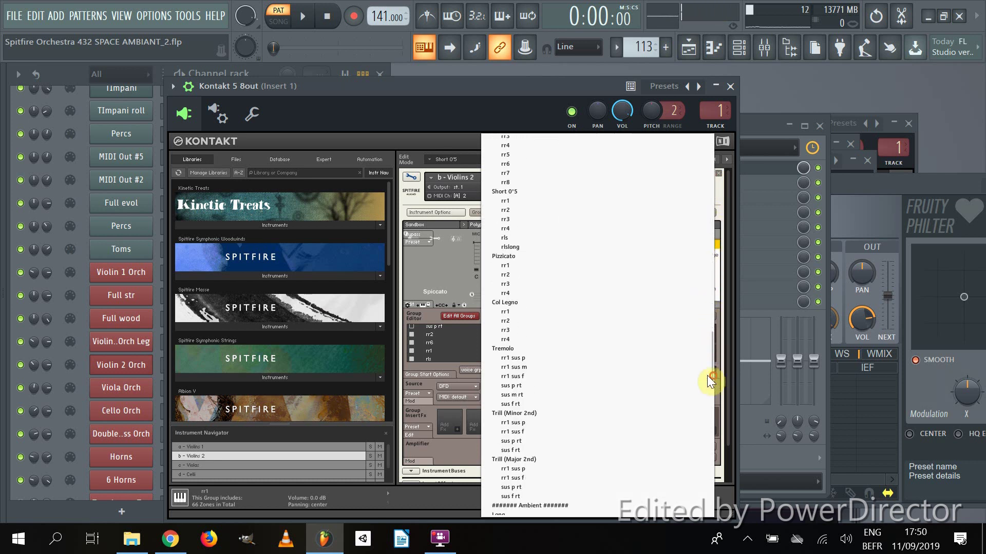
{"action": "left_click", "coordinate": [614, 302]}
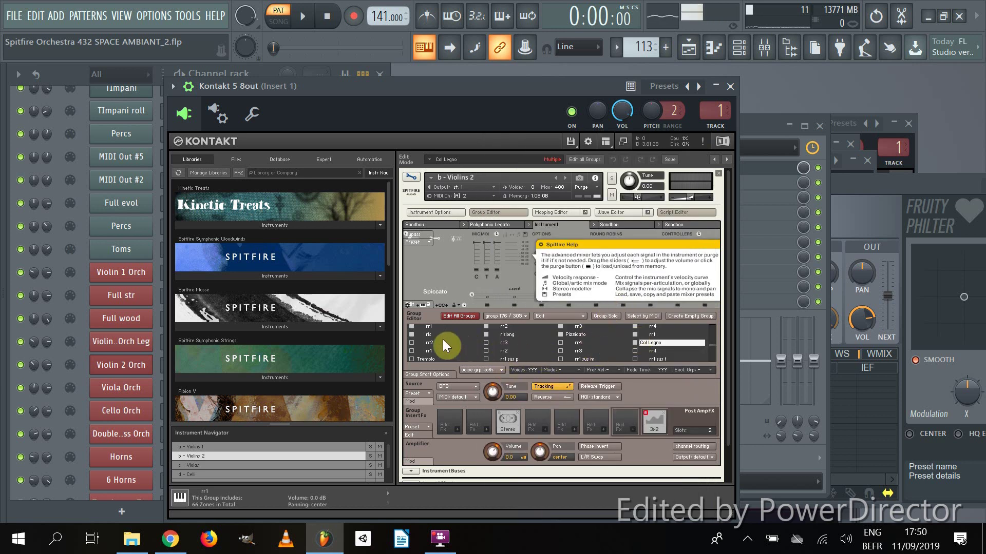
{"action": "left_click", "coordinate": [413, 343]}
{"action": "left_click", "coordinate": [581, 334]}
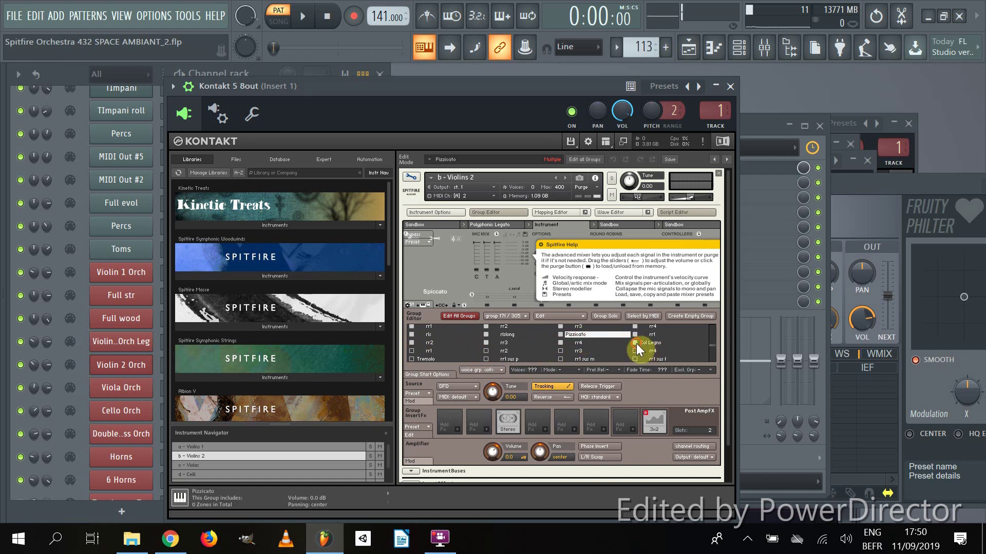
- Choose Short 0'5 and sweep-select its Spiccato, rr1, rls and rr2 groups
{"action": "left_click", "coordinate": [522, 317]}
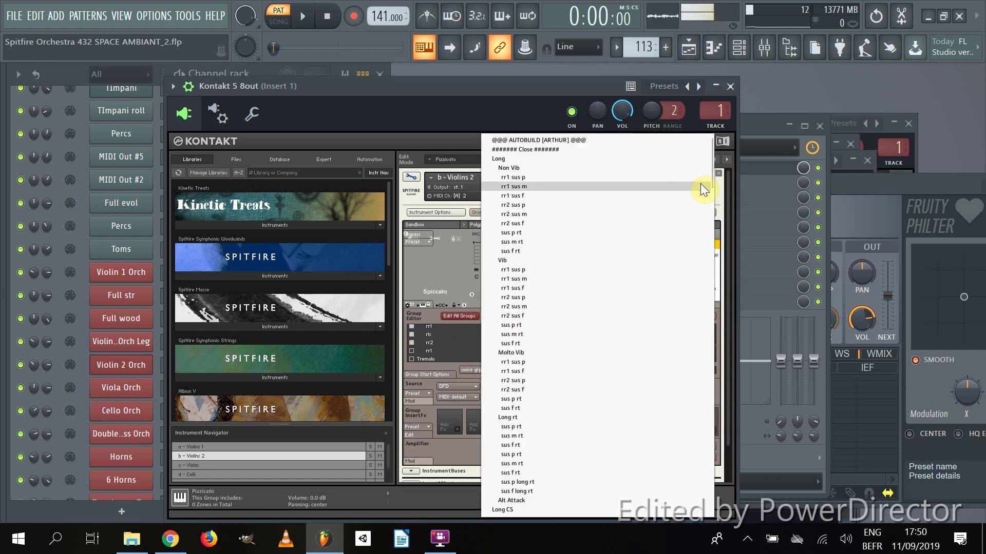
{"action": "left_click_drag", "start_coordinate": [712, 180], "coordinate": [714, 475]}
{"action": "left_click", "coordinate": [586, 364]}
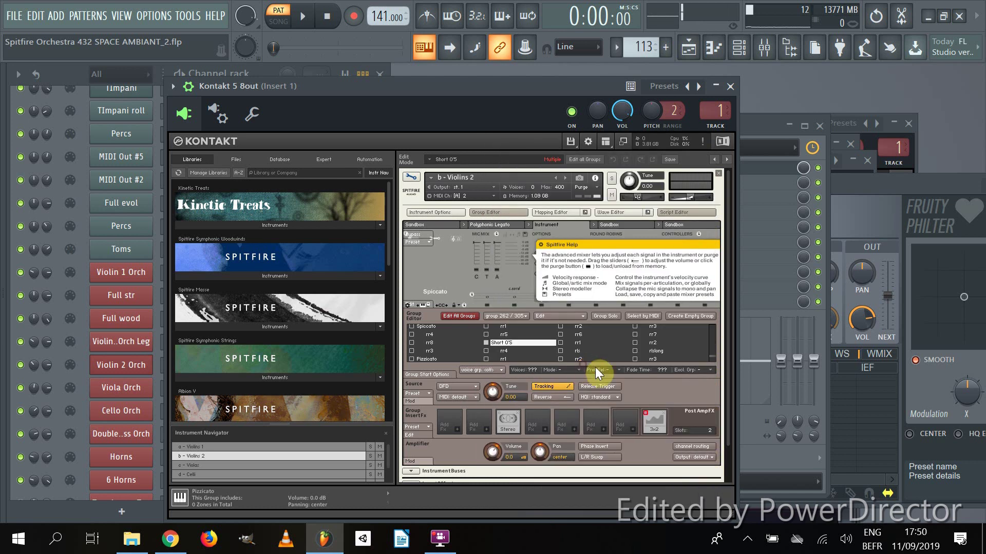
{"action": "left_click_drag", "start_coordinate": [417, 325], "coordinate": [633, 326]}
{"action": "left_click_drag", "start_coordinate": [563, 347], "coordinate": [631, 349]}
{"action": "left_click_drag", "start_coordinate": [496, 354], "coordinate": [615, 353]}
{"action": "left_click", "coordinate": [560, 359]}
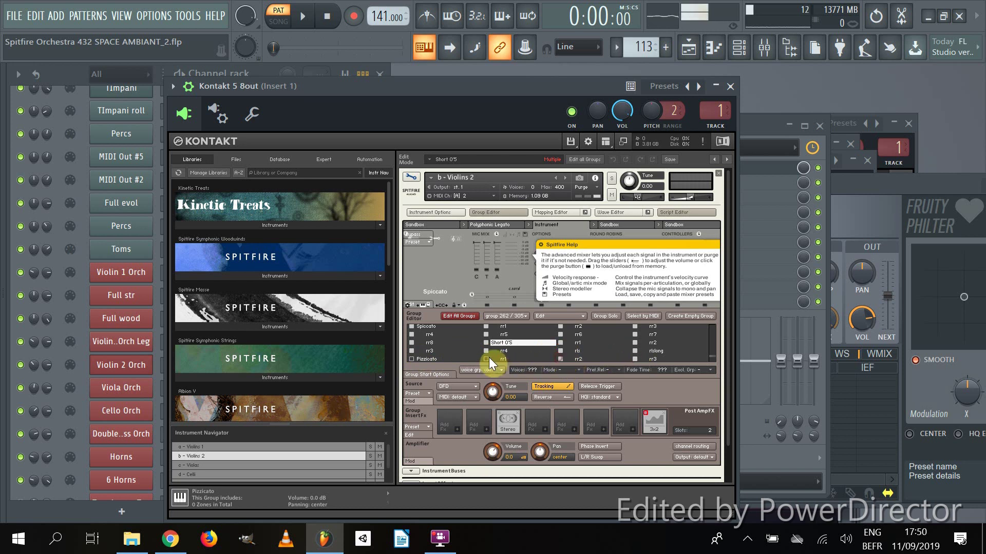
- Jump to Col Legno and make its rr1 the current edit group
{"action": "left_click", "coordinate": [512, 316]}
{"action": "left_click_drag", "start_coordinate": [713, 178], "coordinate": [710, 482]}
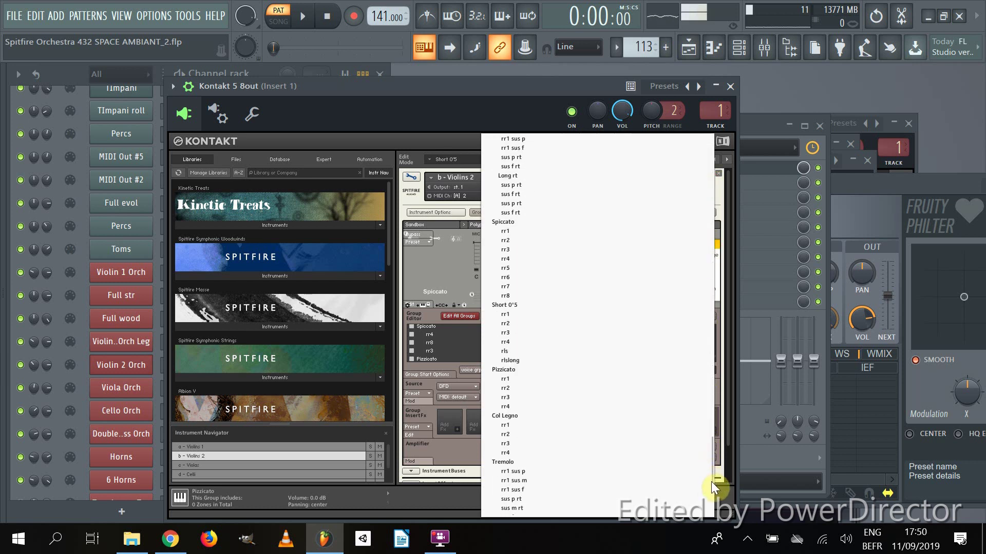
{"action": "left_click", "coordinate": [575, 411]}
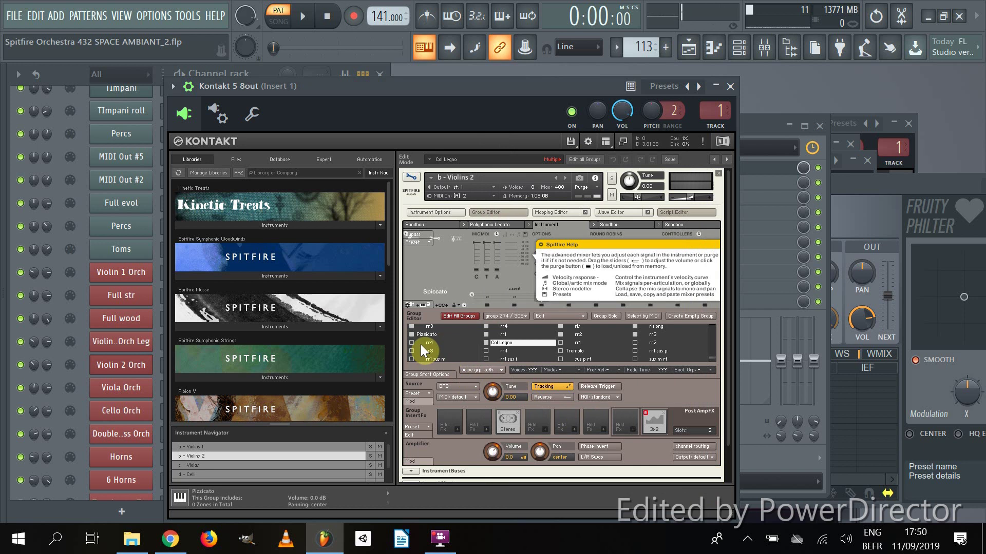
{"action": "left_click", "coordinate": [511, 334]}
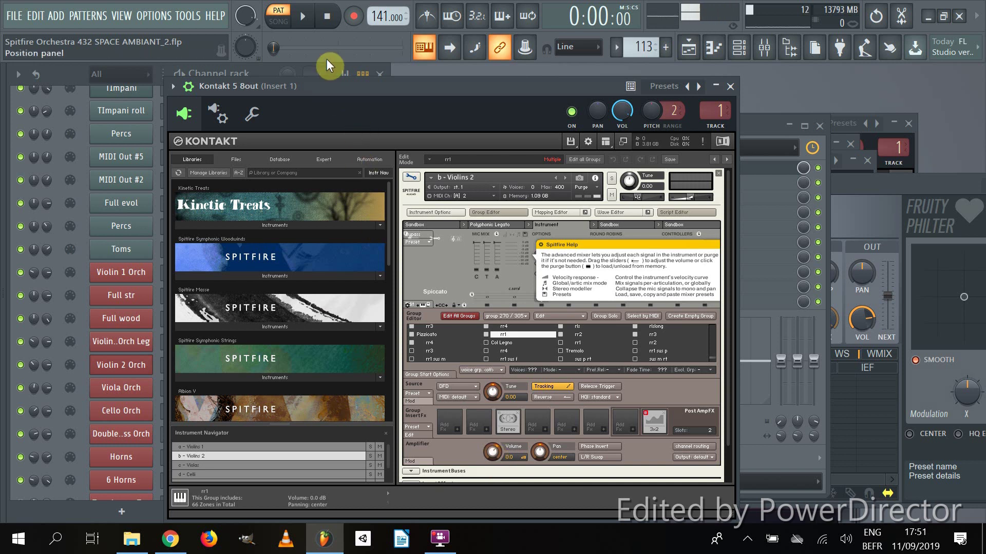
- During song playback, nudge the Violins 2 group amplifier volume down from 0.0 dB and back
{"action": "left_click", "coordinate": [303, 16]}
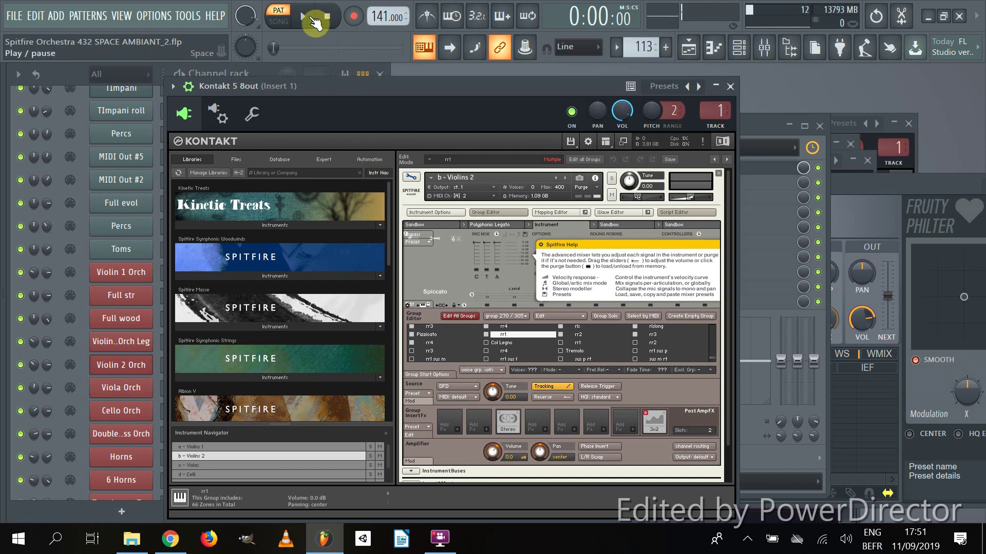
{"action": "mouse_move", "coordinate": [493, 452]}
{"action": "left_mouse_down"}
{"action": "mouse_move", "coordinate": [498, 488]}
{"action": "mouse_move", "coordinate": [497, 455]}
{"action": "left_mouse_up"}
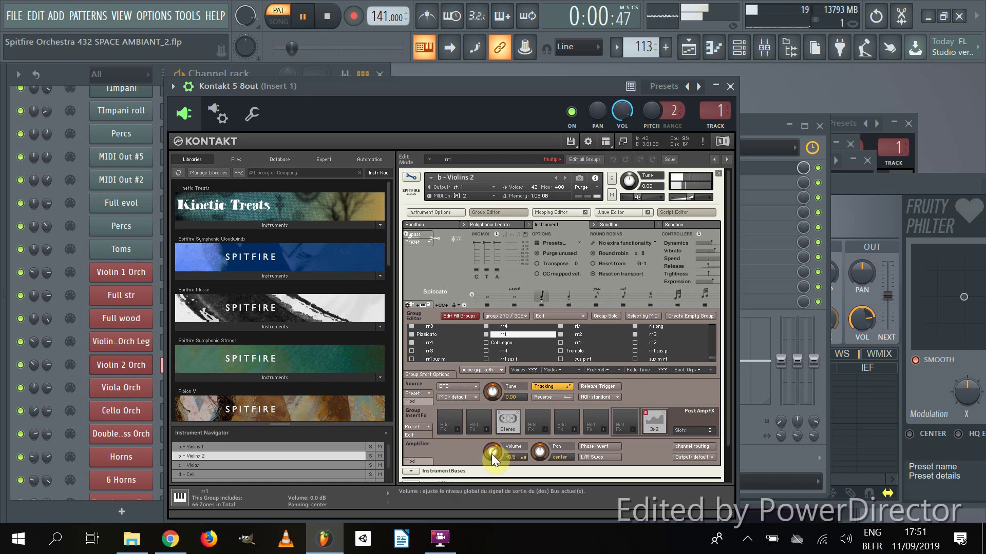
{"action": "right_click", "coordinate": [492, 454]}
{"action": "left_click", "coordinate": [458, 455]}
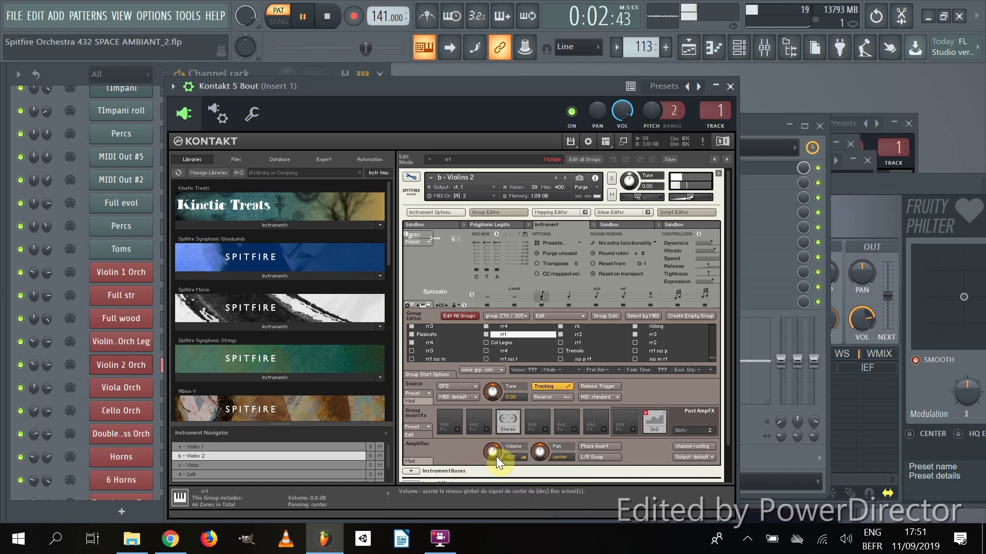
{"action": "left_click_drag", "start_coordinate": [494, 455], "coordinate": [492, 454]}
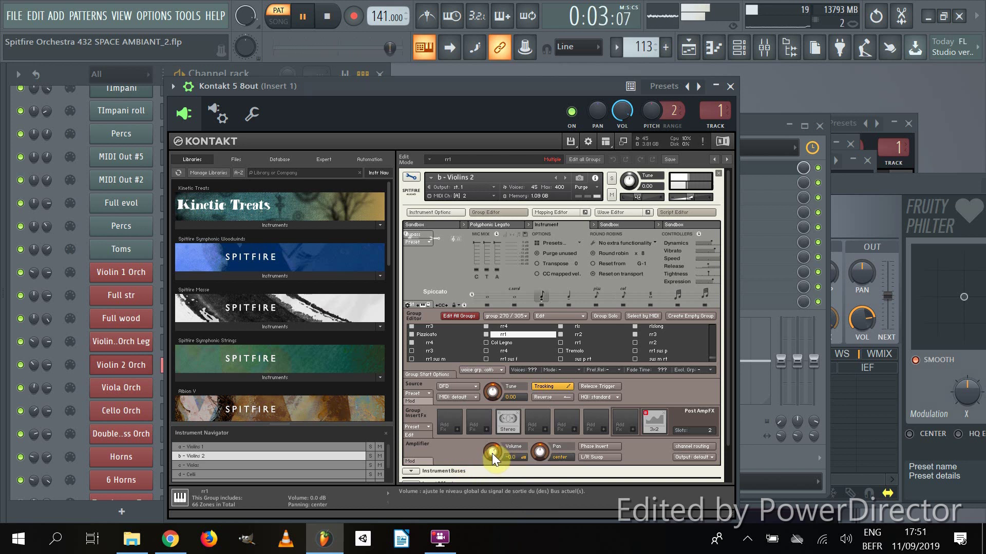
{"action": "key", "text": "space"}
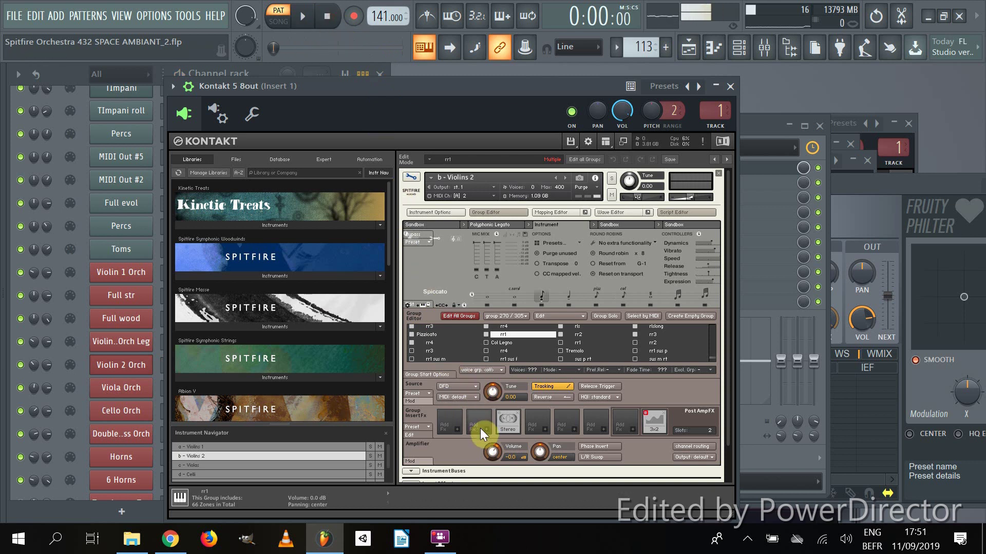
- Add a flexible envelope to the Violins 2 amplifier volume and show the Modulation envelopes
{"action": "right_click", "coordinate": [494, 453]}
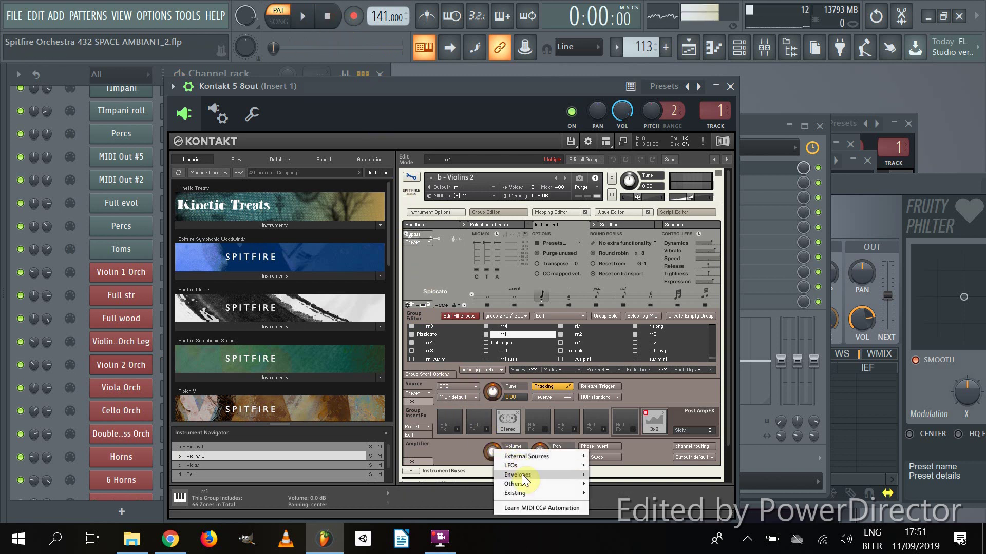
{"action": "mouse_move", "coordinate": [585, 484]}
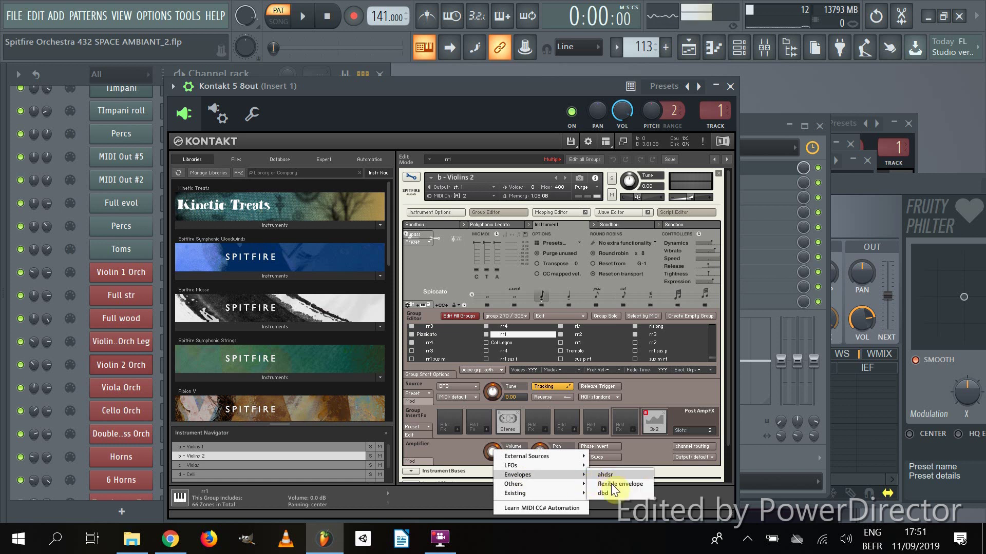
{"action": "left_click", "coordinate": [606, 475]}
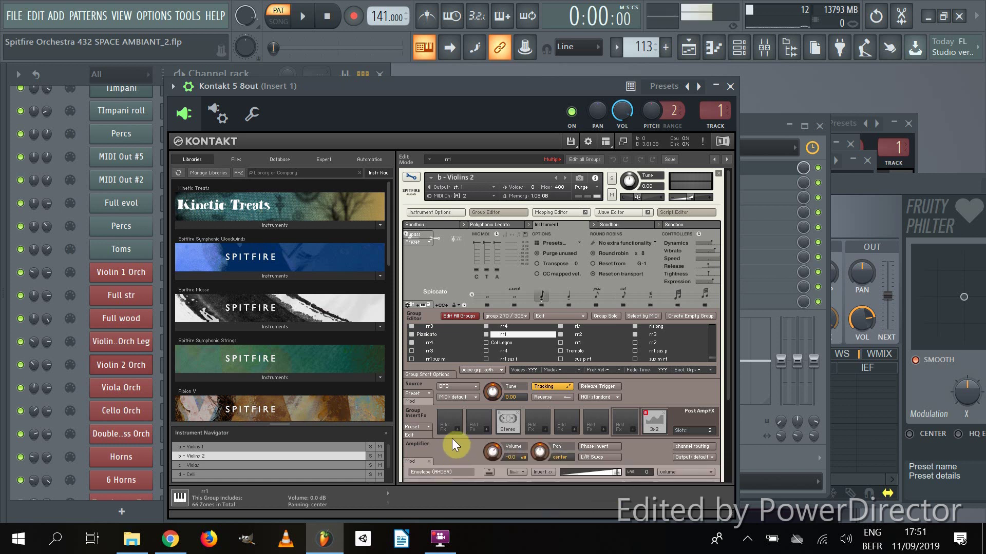
{"action": "scroll", "coordinate": [450, 437], "scroll_direction": "down", "scroll_amount": 4}
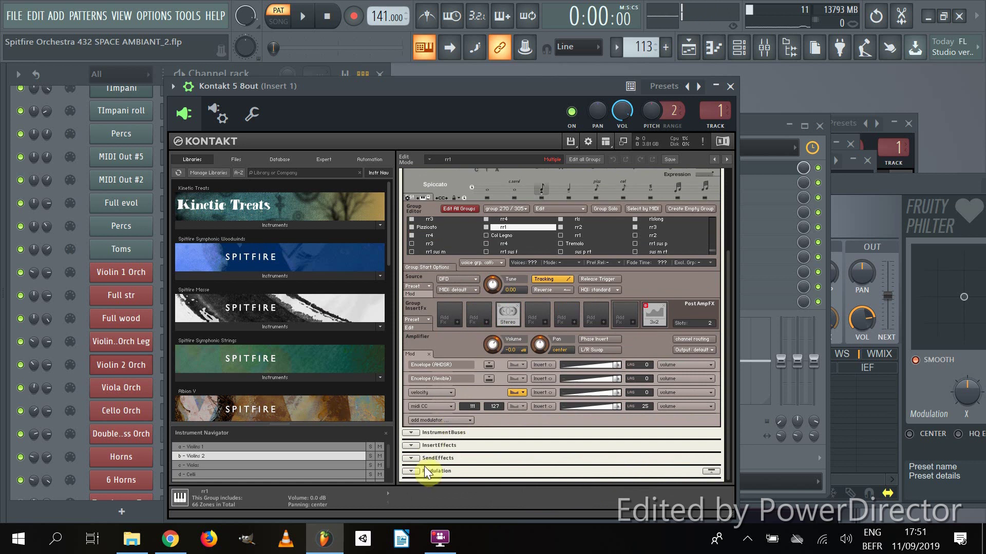
{"action": "left_click", "coordinate": [412, 471]}
{"action": "scroll", "coordinate": [545, 432], "scroll_direction": "down", "scroll_amount": 3}
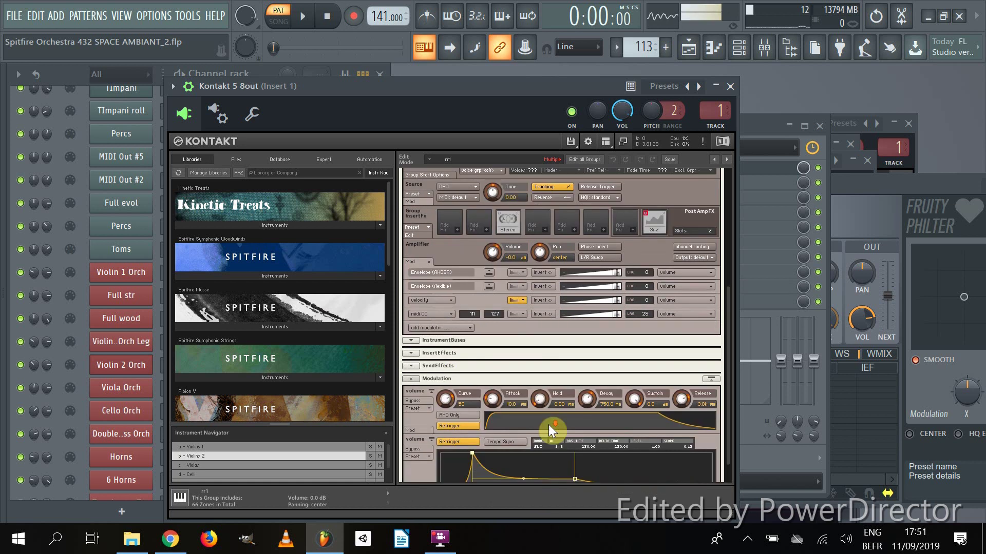
{"action": "scroll", "coordinate": [548, 424], "scroll_direction": "down", "scroll_amount": 1}
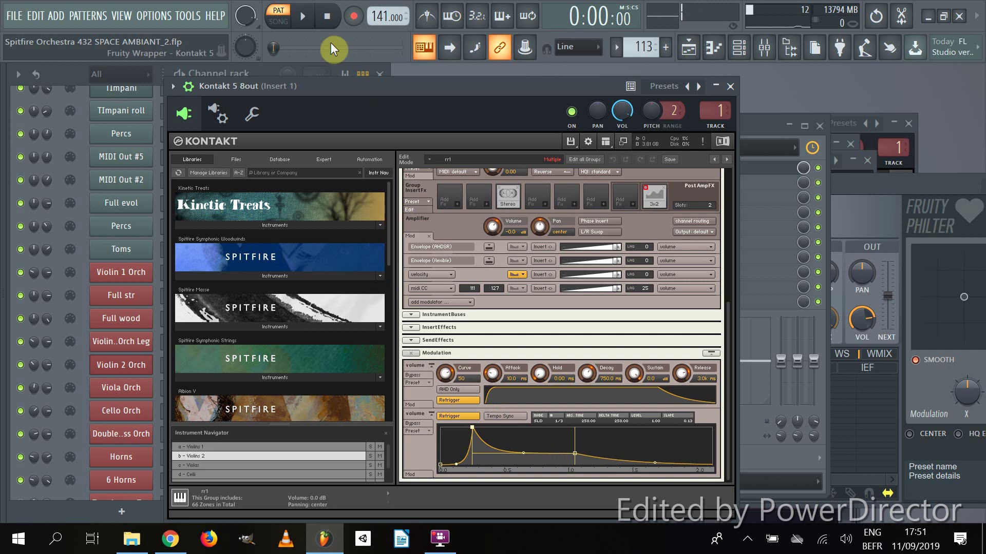
- During playback, drag the flexible envelope points to a start peak, brief hold and steep, softened decay
{"action": "left_click", "coordinate": [306, 19]}
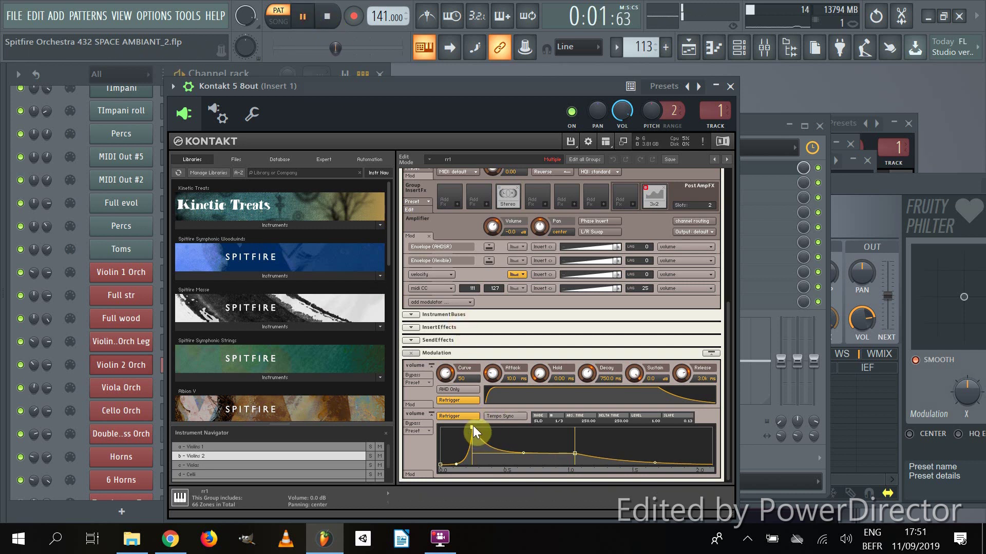
{"action": "left_click_drag", "start_coordinate": [471, 429], "coordinate": [426, 411]}
{"action": "mouse_move", "coordinate": [492, 453]}
{"action": "left_mouse_down"}
{"action": "mouse_move", "coordinate": [486, 420]}
{"action": "mouse_move", "coordinate": [491, 431]}
{"action": "left_mouse_up"}
{"action": "left_click_drag", "start_coordinate": [541, 455], "coordinate": [476, 435]}
{"action": "left_click_drag", "start_coordinate": [636, 467], "coordinate": [516, 472]}
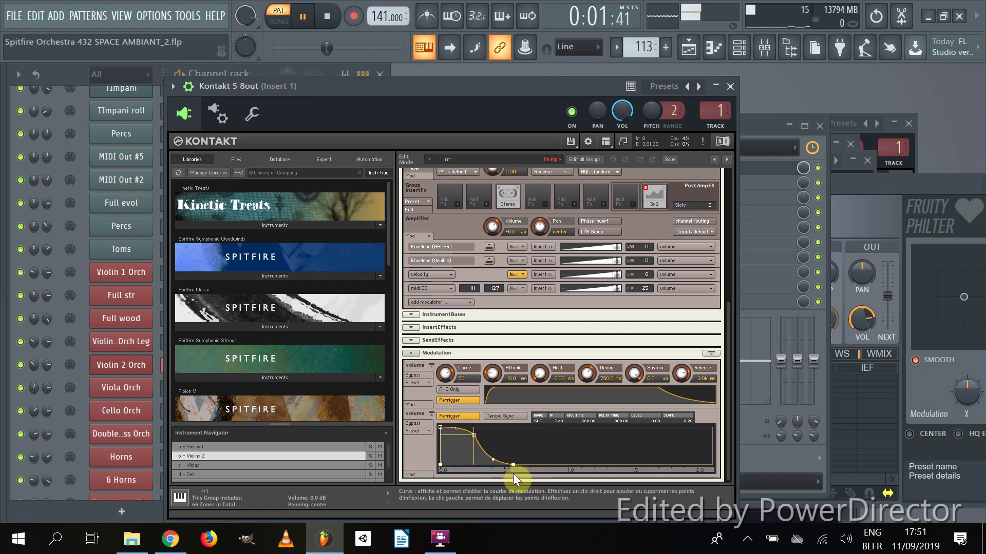
{"action": "mouse_move", "coordinate": [507, 476]}
{"action": "left_mouse_down"}
{"action": "mouse_move", "coordinate": [487, 454]}
{"action": "mouse_move", "coordinate": [517, 465]}
{"action": "mouse_move", "coordinate": [495, 466]}
{"action": "mouse_move", "coordinate": [515, 465]}
{"action": "left_mouse_up"}
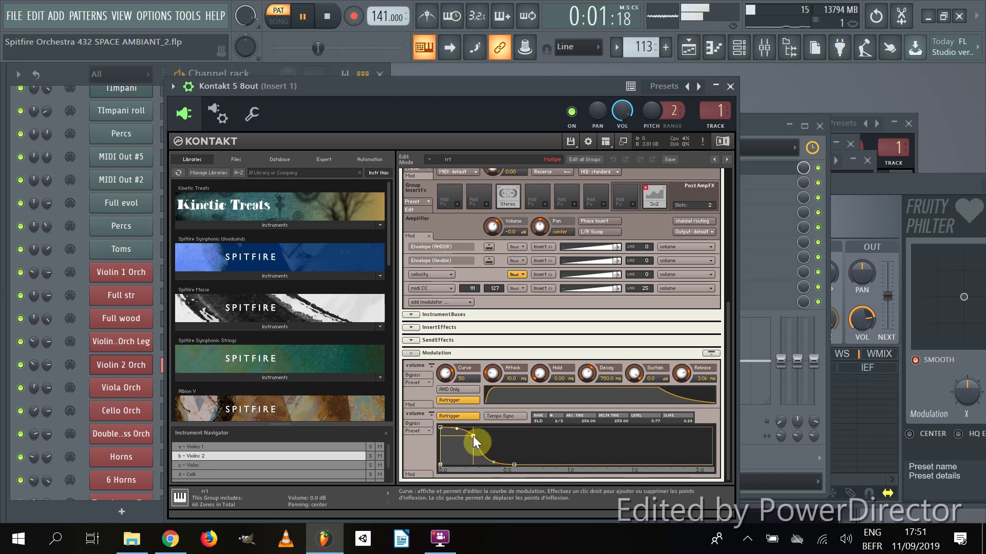
{"action": "mouse_move", "coordinate": [473, 436]}
{"action": "left_mouse_down"}
{"action": "mouse_move", "coordinate": [507, 466]}
{"action": "mouse_move", "coordinate": [464, 435]}
{"action": "left_mouse_up"}
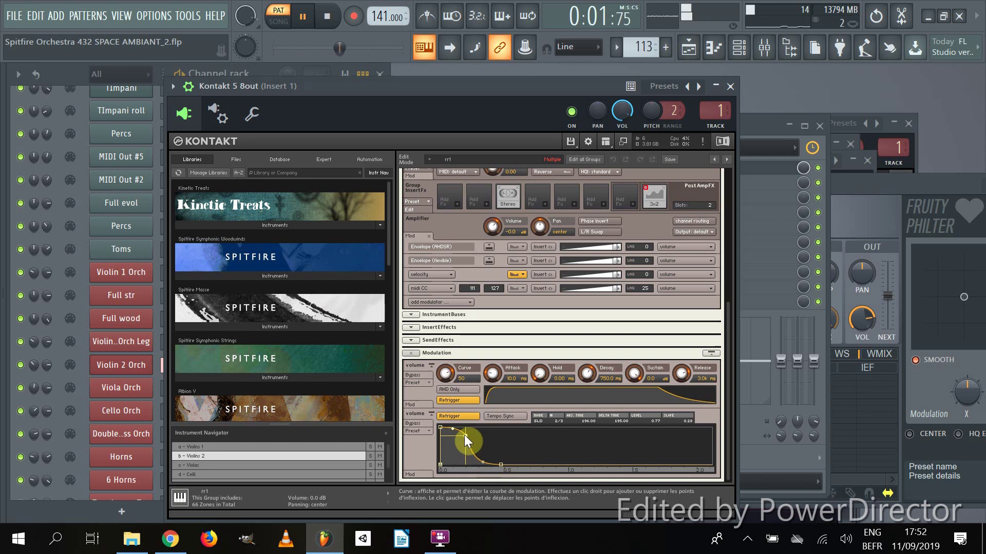
{"action": "left_click_drag", "start_coordinate": [500, 466], "coordinate": [465, 435]}
{"action": "left_click", "coordinate": [464, 435]}
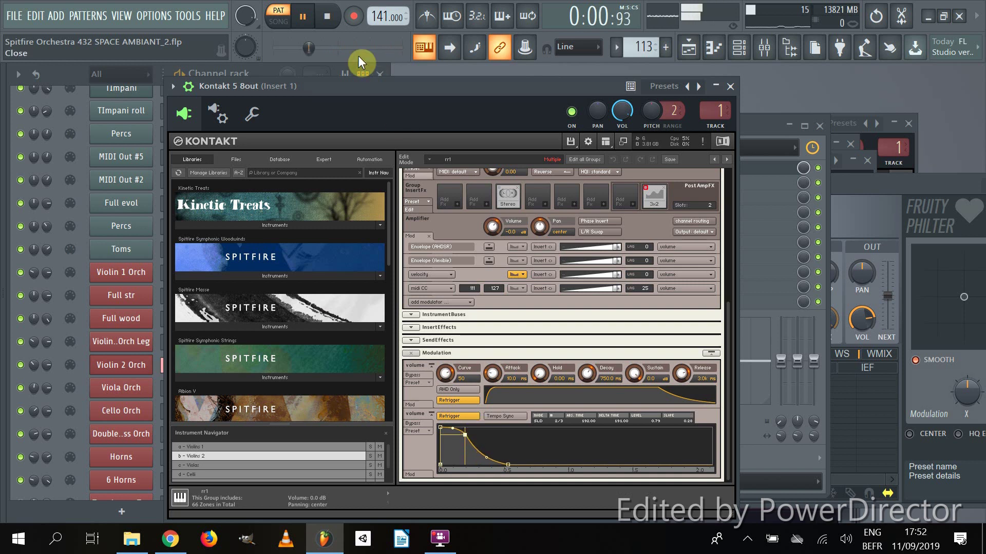
{"action": "left_click", "coordinate": [329, 17]}
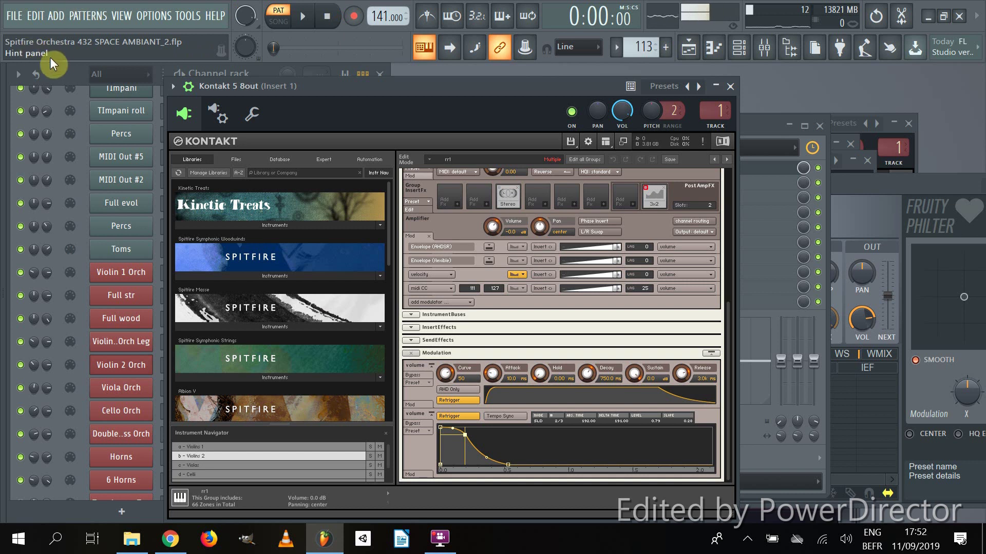
- Open Violin 2 Orch's piano roll and draw a C6 note plus a short D#6 at bar 3's start
{"action": "left_click", "coordinate": [66, 73]}
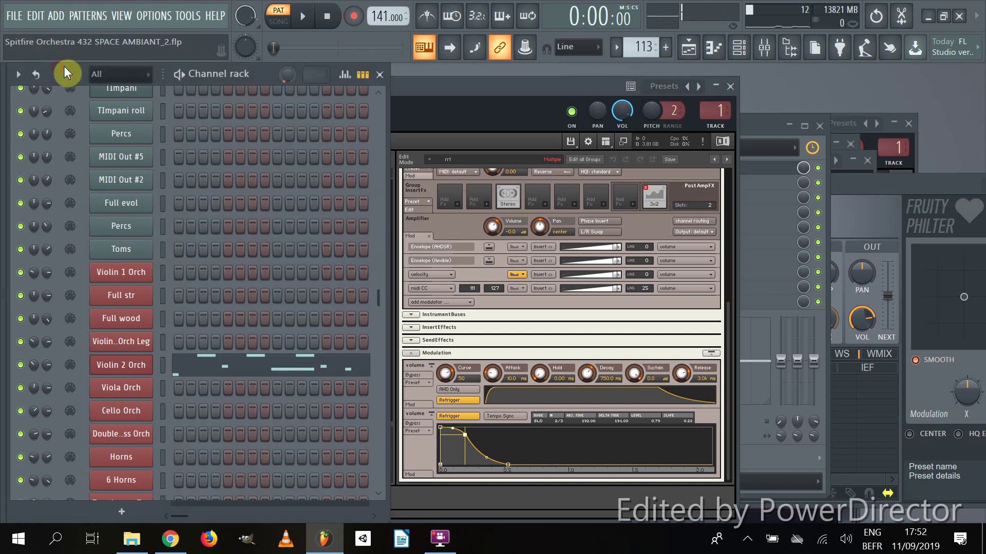
{"action": "left_click", "coordinate": [286, 368]}
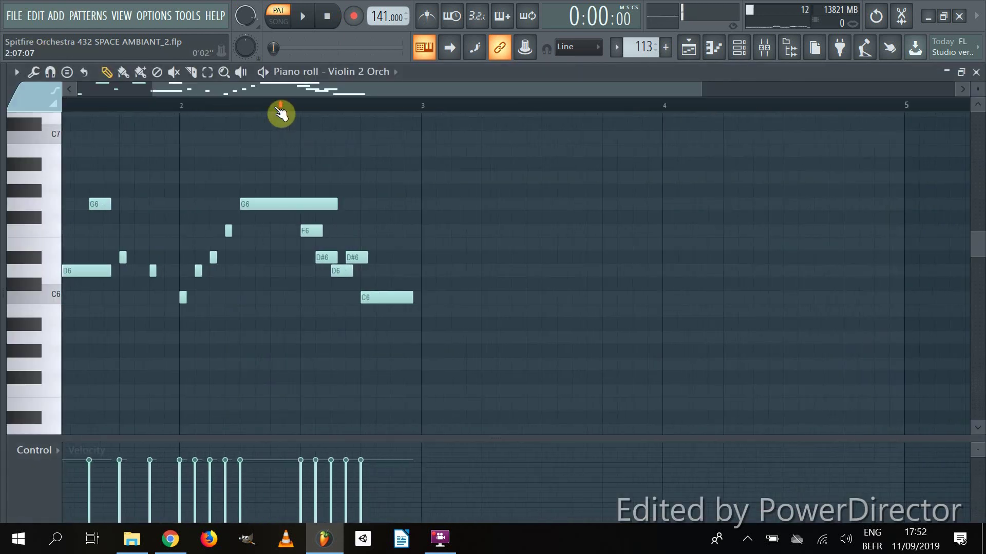
{"action": "scroll", "coordinate": [288, 97], "scroll_direction": "up", "scroll_amount": 2}
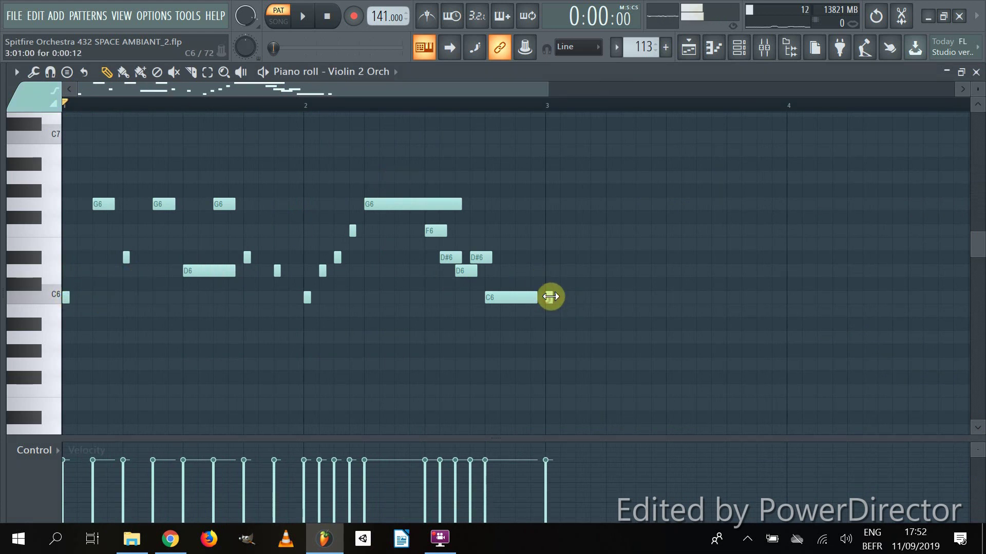
{"action": "left_click_drag", "start_coordinate": [550, 298], "coordinate": [598, 300]}
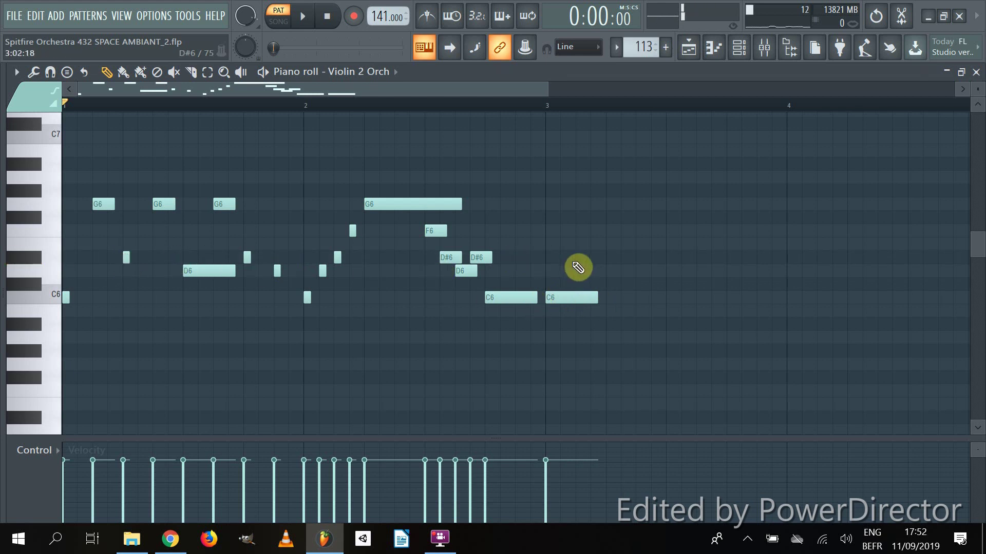
{"action": "left_click", "coordinate": [579, 258]}
- Add three more C6 and short D#6 note pairs across bar 3, then play from bar 3
{"action": "left_click", "coordinate": [614, 298]}
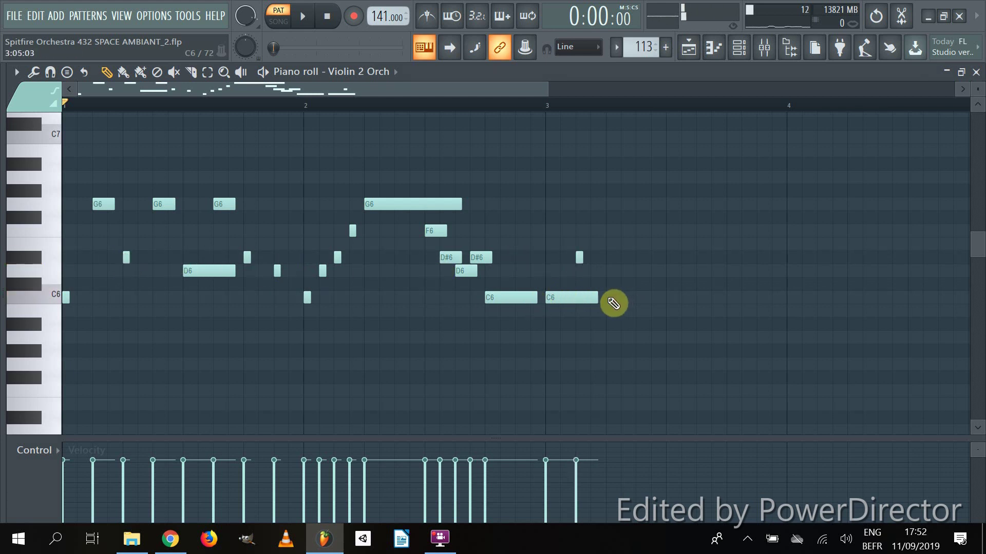
{"action": "left_click", "coordinate": [639, 258]}
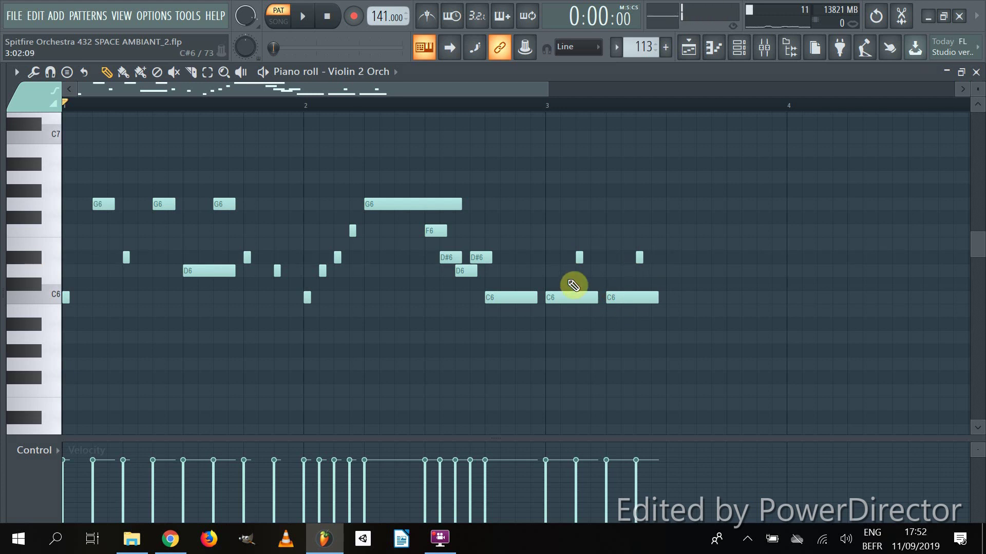
{"action": "left_click", "coordinate": [671, 298]}
{"action": "left_click", "coordinate": [699, 258]}
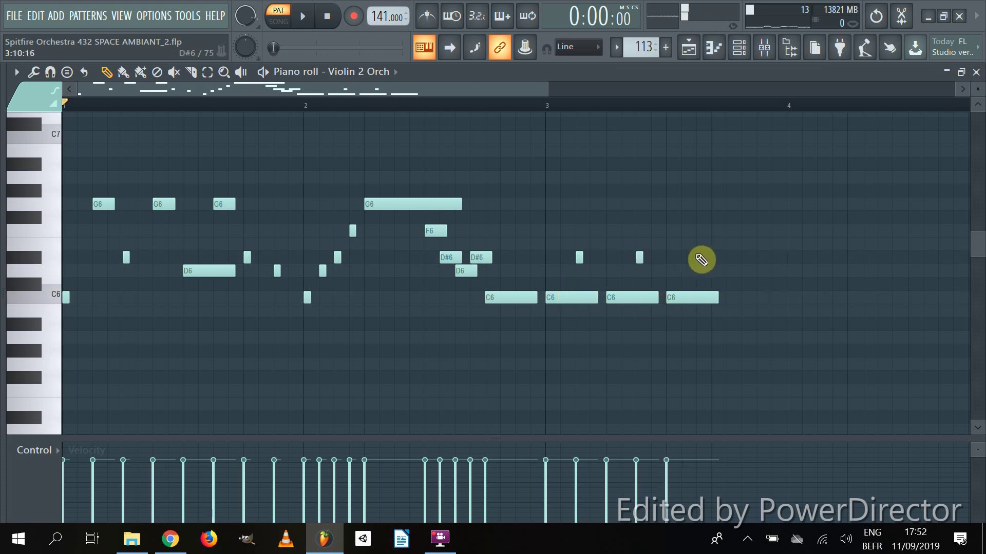
{"action": "left_click", "coordinate": [734, 299]}
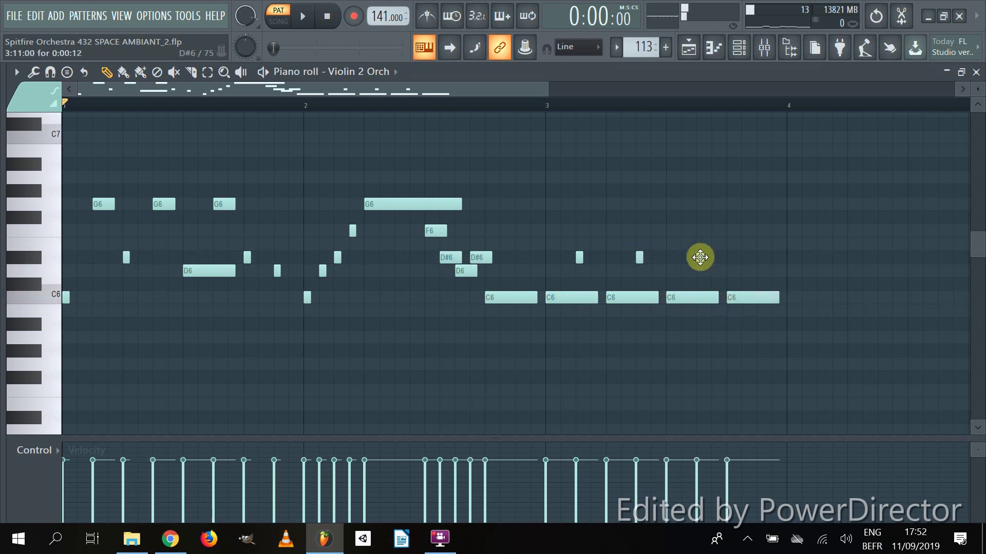
{"action": "left_click", "coordinate": [760, 257]}
{"action": "left_click", "coordinate": [546, 106]}
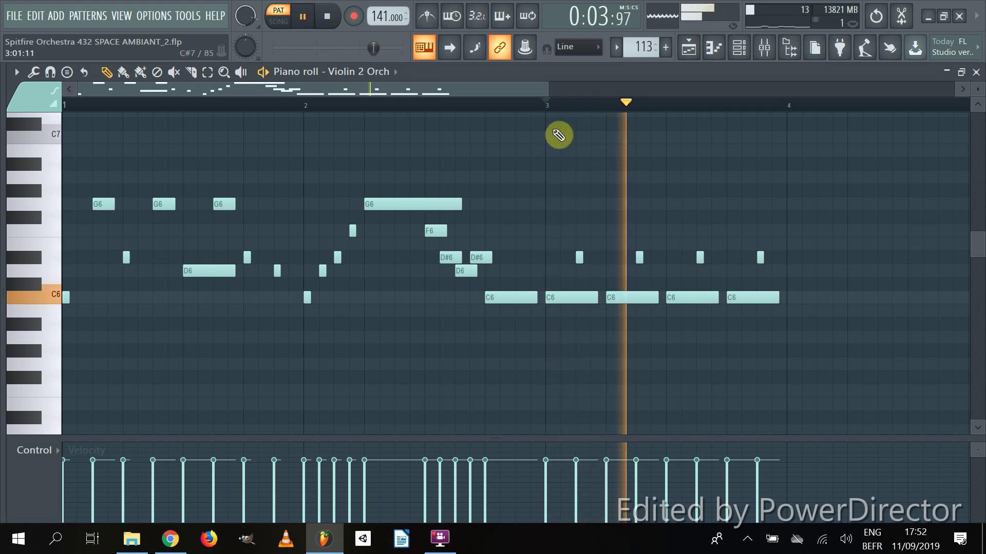
- Shorten the four bar-3 C6 notes so small gaps precede each D#6, then audition the passage
{"action": "key", "text": "space"}
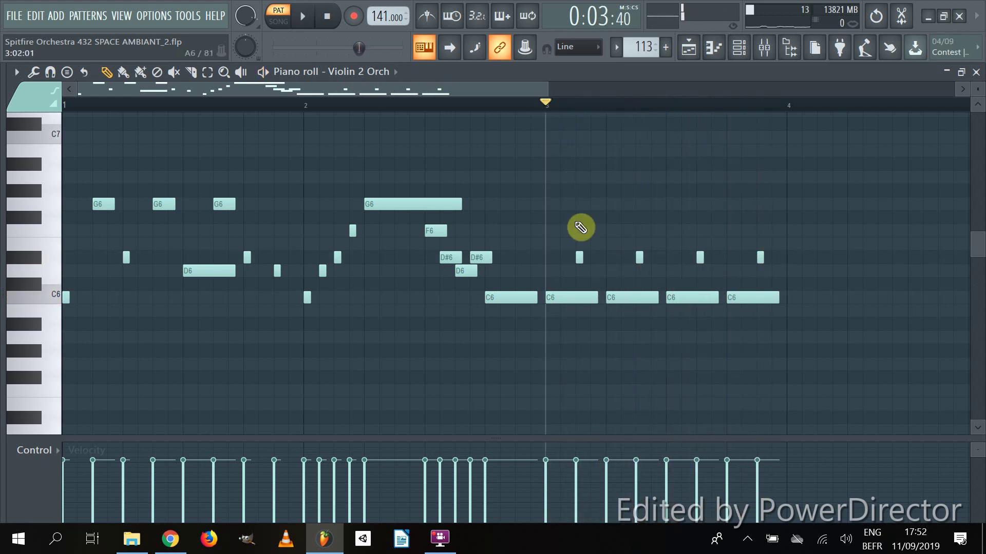
{"action": "left_click_drag", "start_coordinate": [597, 298], "coordinate": [581, 298]}
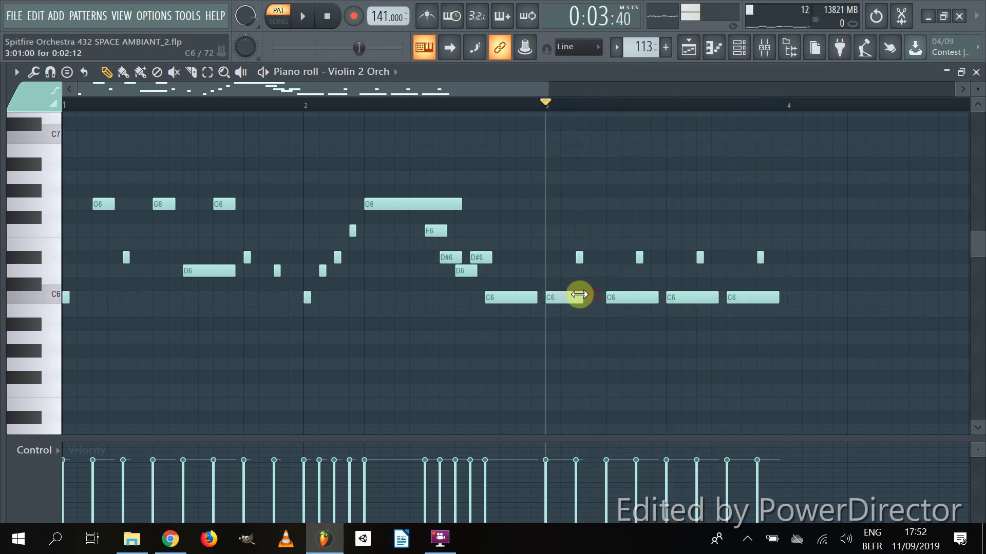
{"action": "left_click_drag", "start_coordinate": [659, 298], "coordinate": [645, 298]}
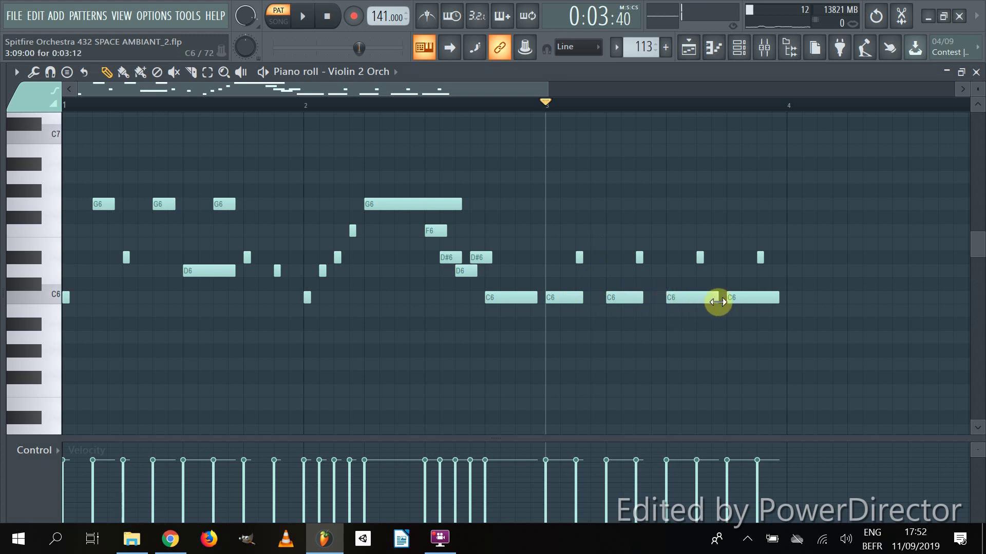
{"action": "left_click_drag", "start_coordinate": [718, 298], "coordinate": [704, 298]}
{"action": "left_click_drag", "start_coordinate": [775, 300], "coordinate": [764, 298]}
{"action": "key", "text": "space"}
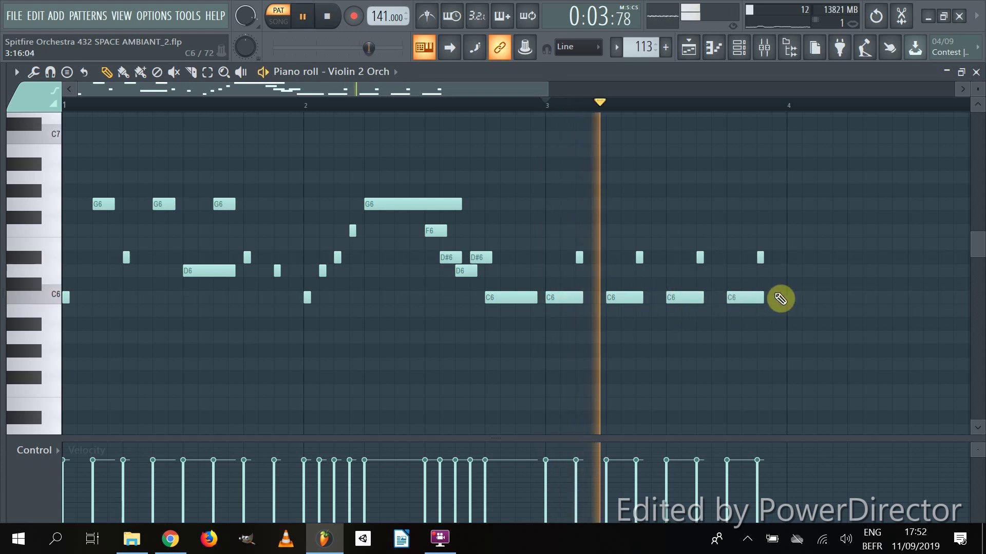
{"action": "key", "text": "space"}
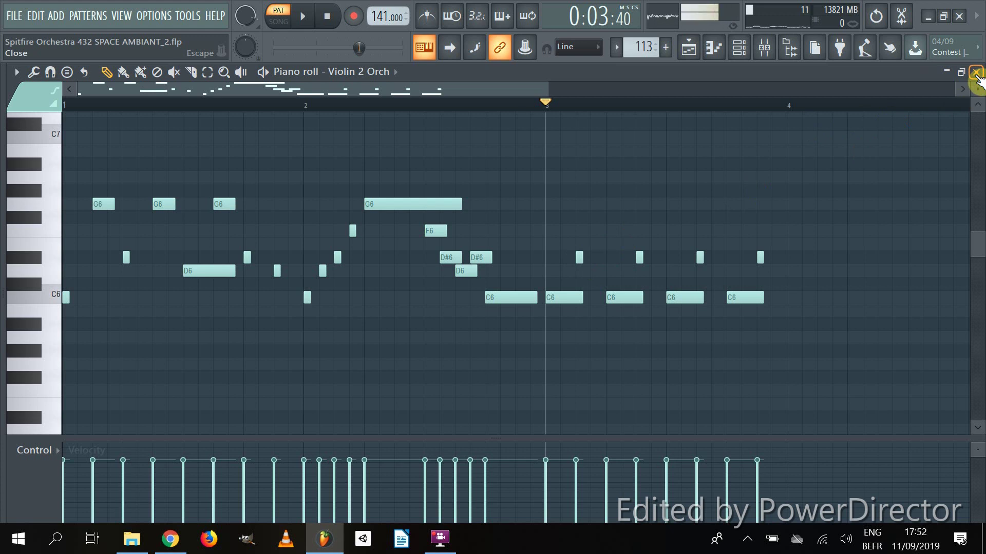
- Reopen a Violin 2 Orch pattern in the piano roll and play it through once
{"action": "left_click", "coordinate": [975, 72]}
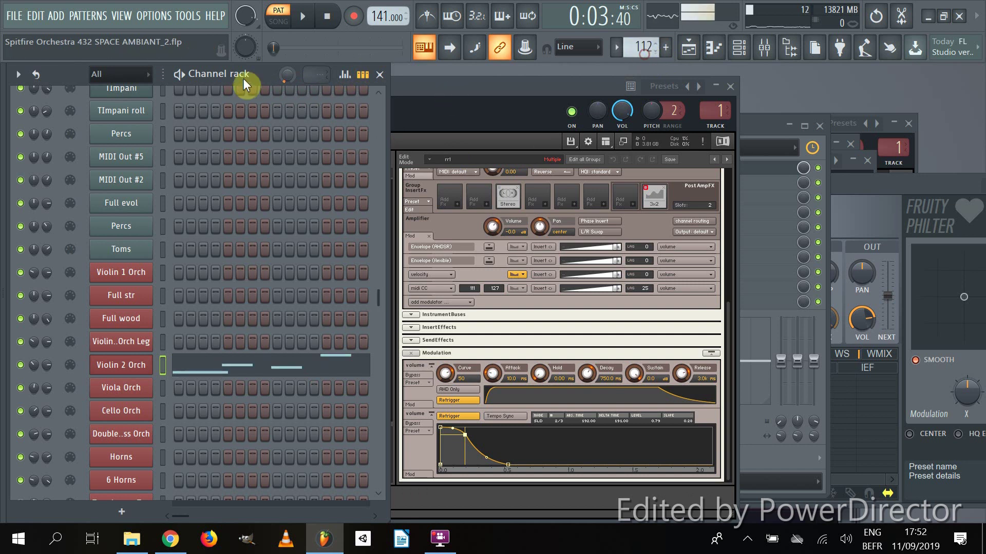
{"action": "left_click", "coordinate": [315, 378]}
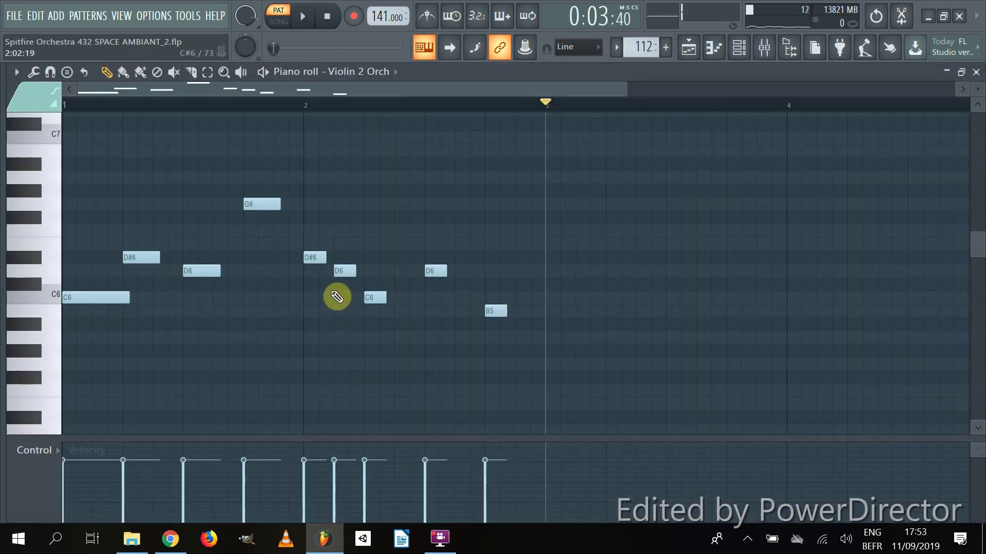
{"action": "left_click", "coordinate": [326, 18]}
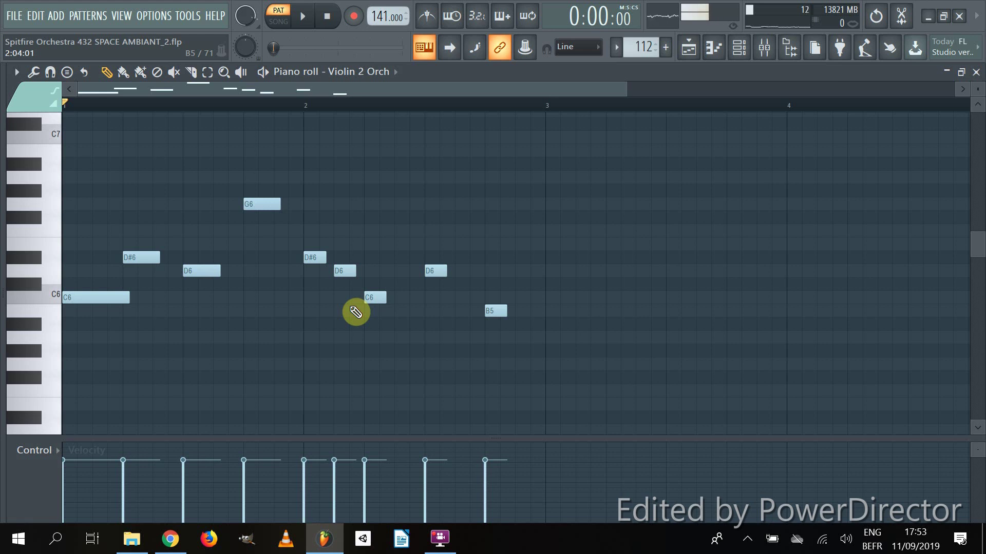
{"action": "key", "text": "space"}
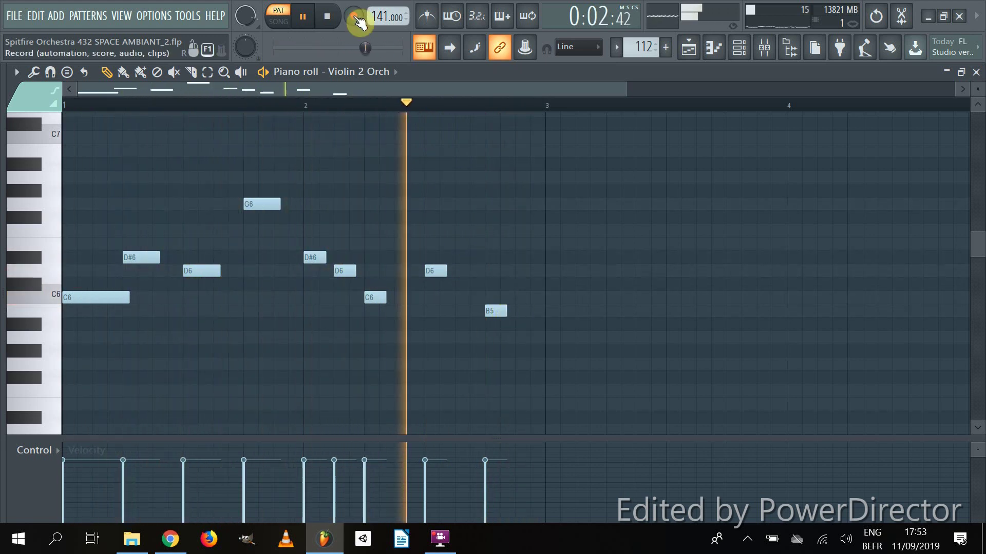
{"action": "left_click", "coordinate": [328, 16]}
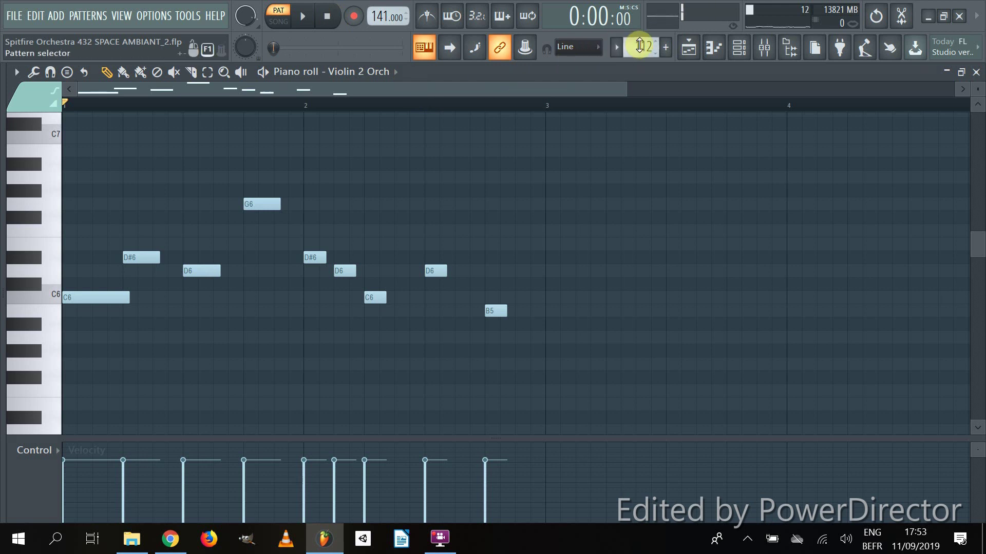
- Lengthen pattern 111's final G5 note to nearly the end of bar 2
{"action": "scroll", "coordinate": [640, 46], "scroll_direction": "down", "scroll_amount": 1}
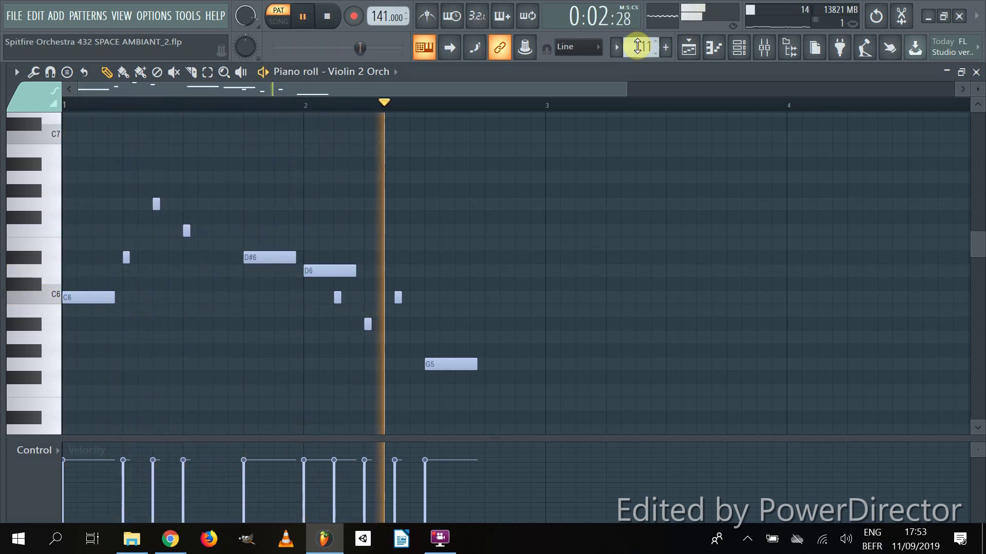
{"action": "left_click_drag", "start_coordinate": [475, 365], "coordinate": [521, 365]}
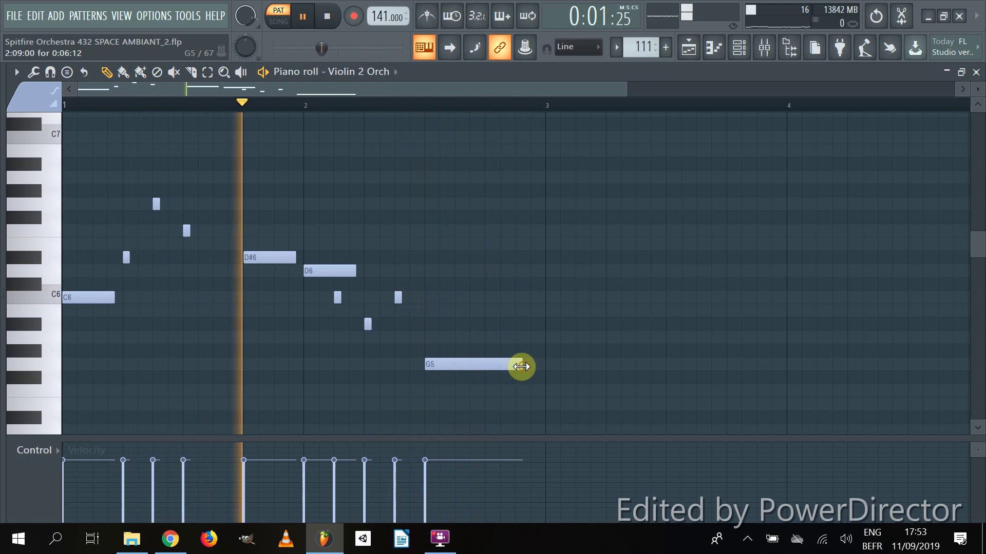
{"action": "left_click", "coordinate": [330, 17]}
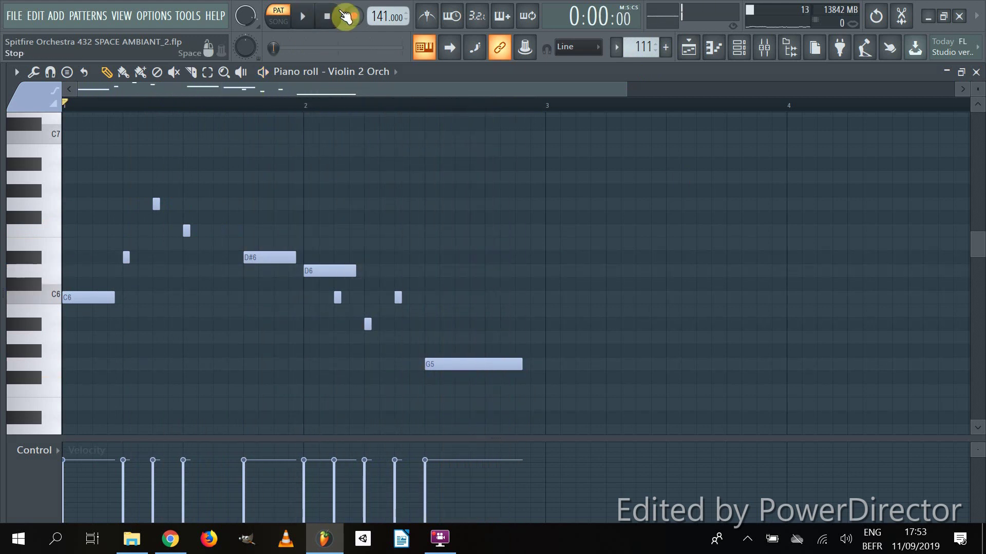
- Close the piano roll and exit Kontakt's instrument edit mode back to the strings ADSR multi rack
{"action": "left_click", "coordinate": [975, 72]}
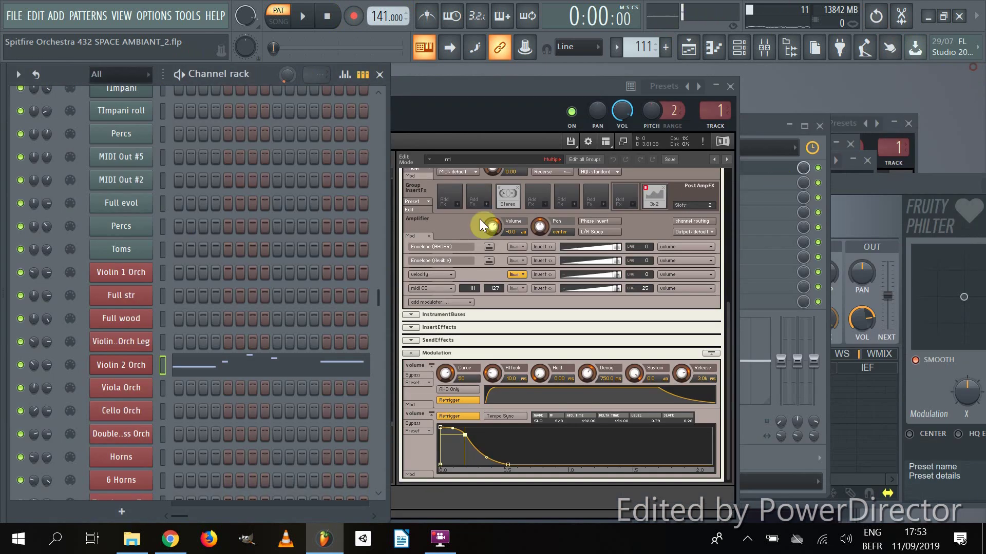
{"action": "scroll", "coordinate": [284, 282], "scroll_direction": "up", "scroll_amount": 5}
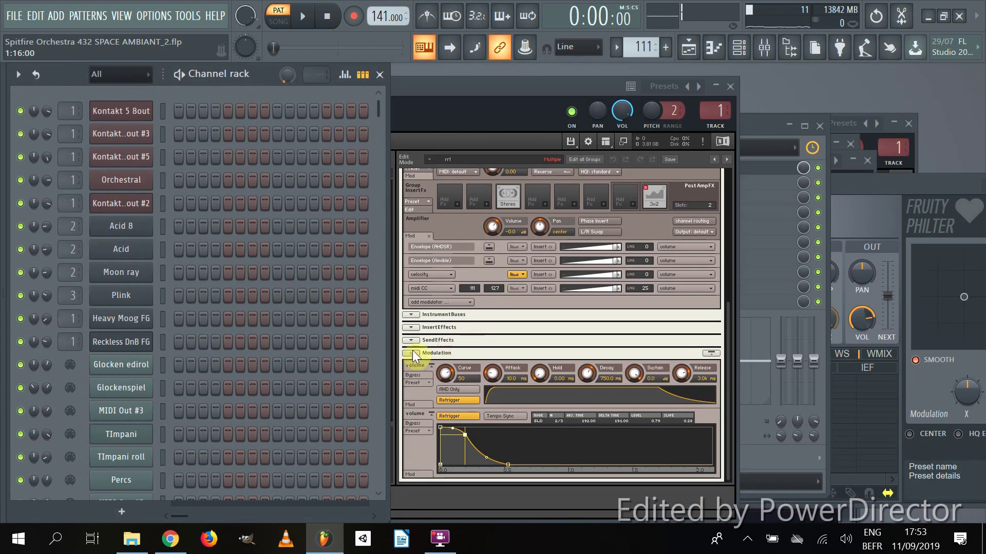
{"action": "scroll", "coordinate": [425, 208], "scroll_direction": "up", "scroll_amount": 5}
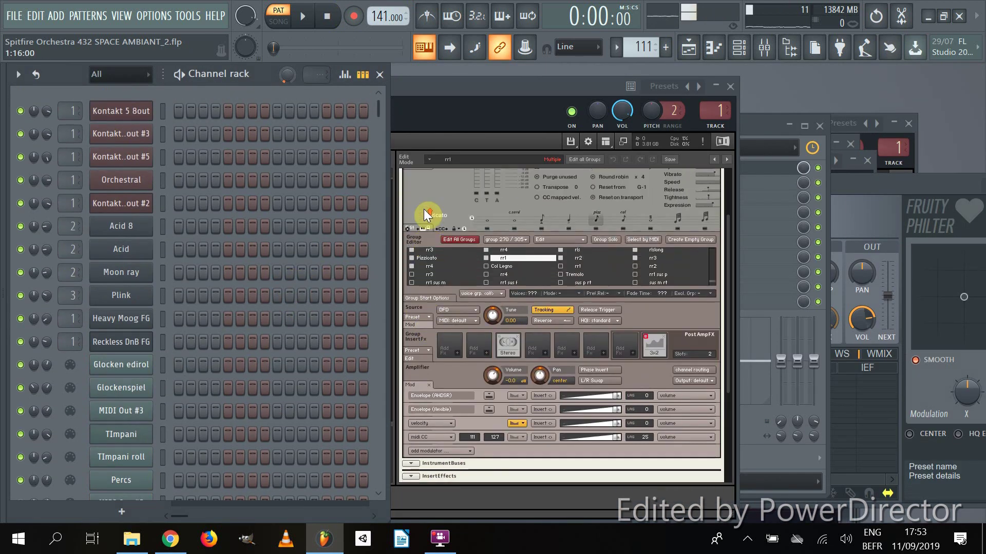
{"action": "scroll", "coordinate": [424, 208], "scroll_direction": "up", "scroll_amount": 3}
{"action": "left_click", "coordinate": [411, 179]}
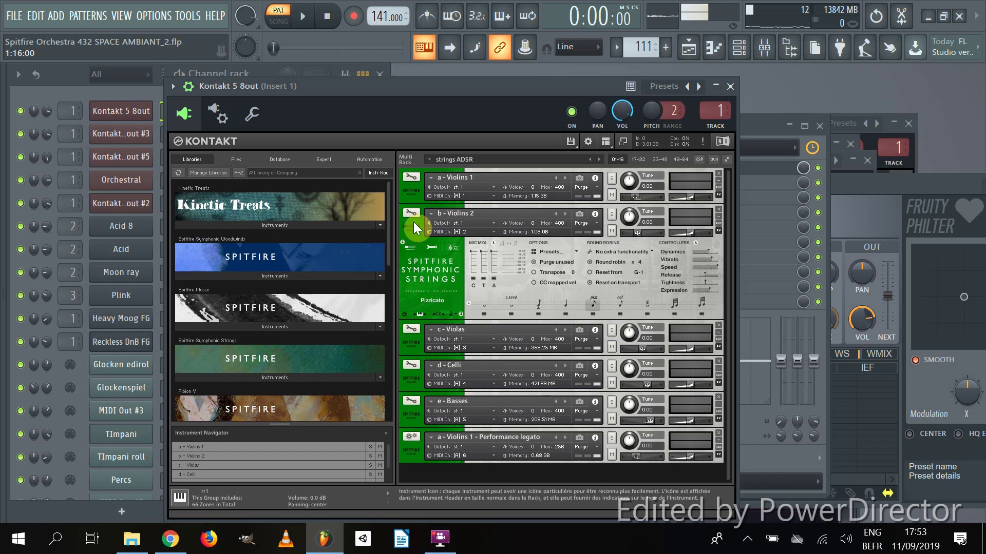
- Collapse Violins 2 and save the multi as strings ADSR.nkm, overwriting the existing file
{"action": "left_click", "coordinate": [409, 225]}
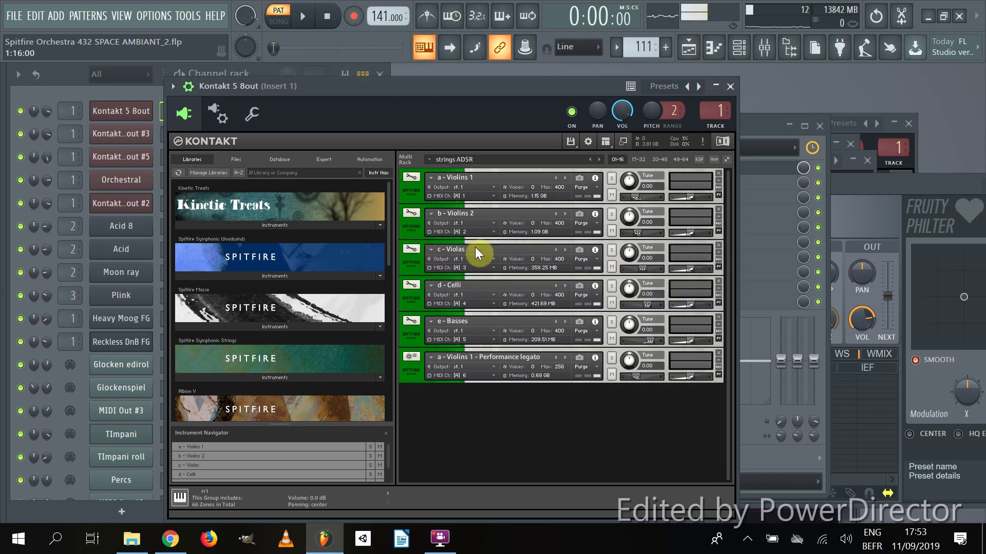
{"action": "left_click", "coordinate": [570, 143]}
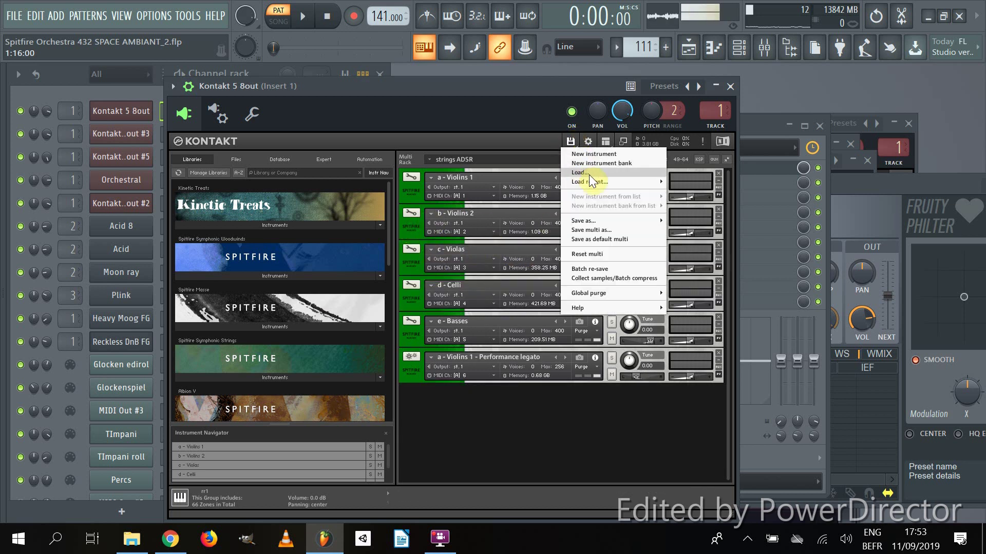
{"action": "left_click", "coordinate": [605, 229]}
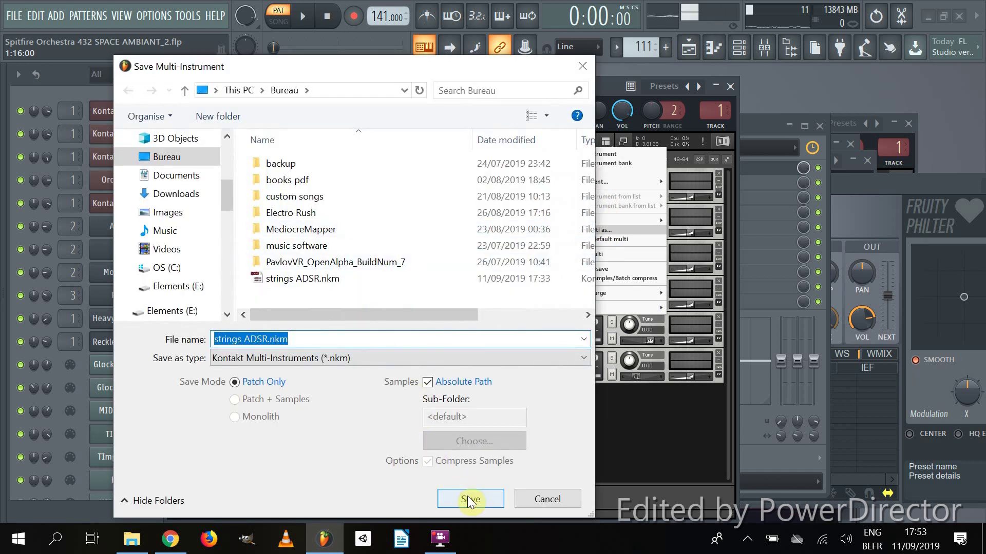
{"action": "left_click", "coordinate": [468, 499]}
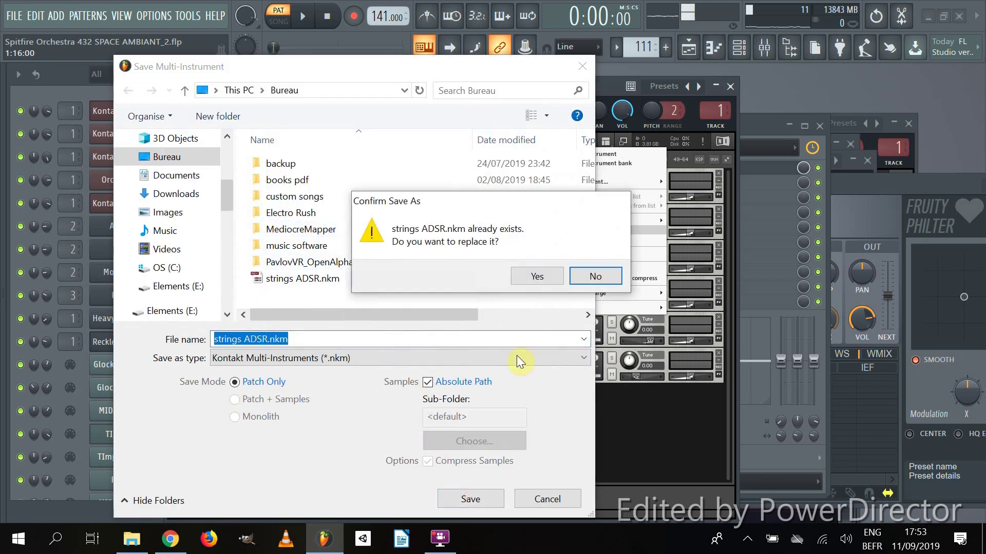
{"action": "left_click", "coordinate": [537, 276]}
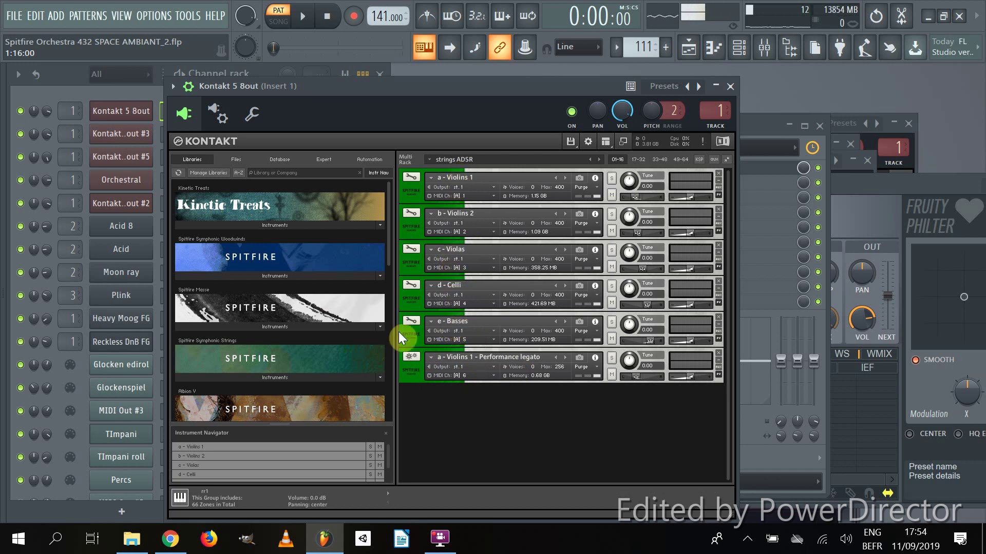
- Expand and then collapse the Basses instrument panel in Kontakt
{"action": "left_click", "coordinate": [414, 339]}
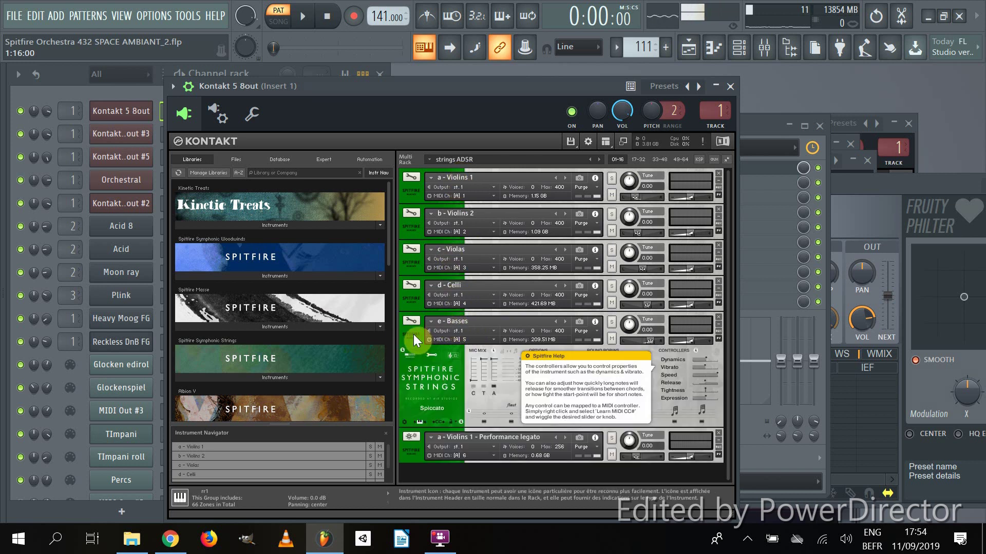
{"action": "left_click", "coordinate": [414, 334]}
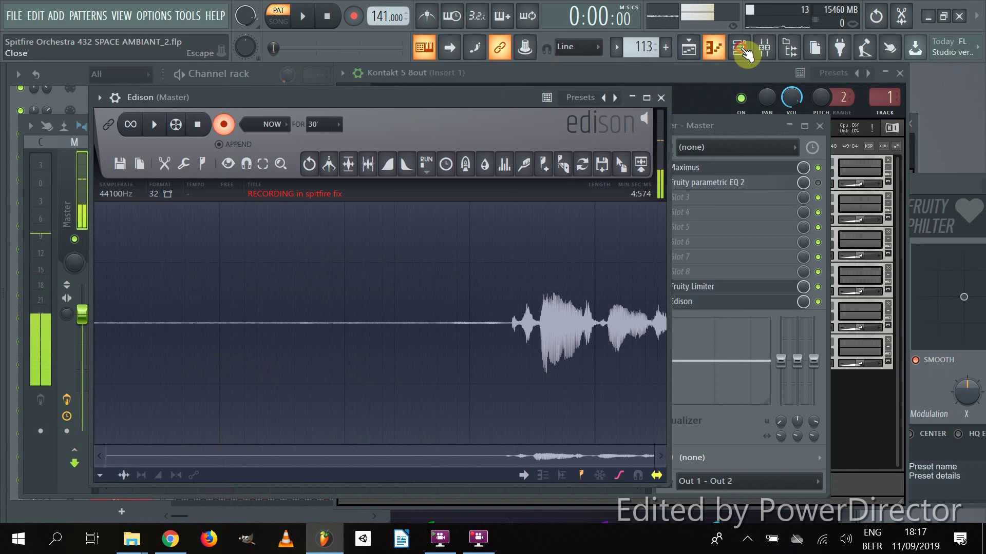
- Open Doublebass Orch in the piano roll and play its pattern 111
{"action": "left_click", "coordinate": [739, 47]}
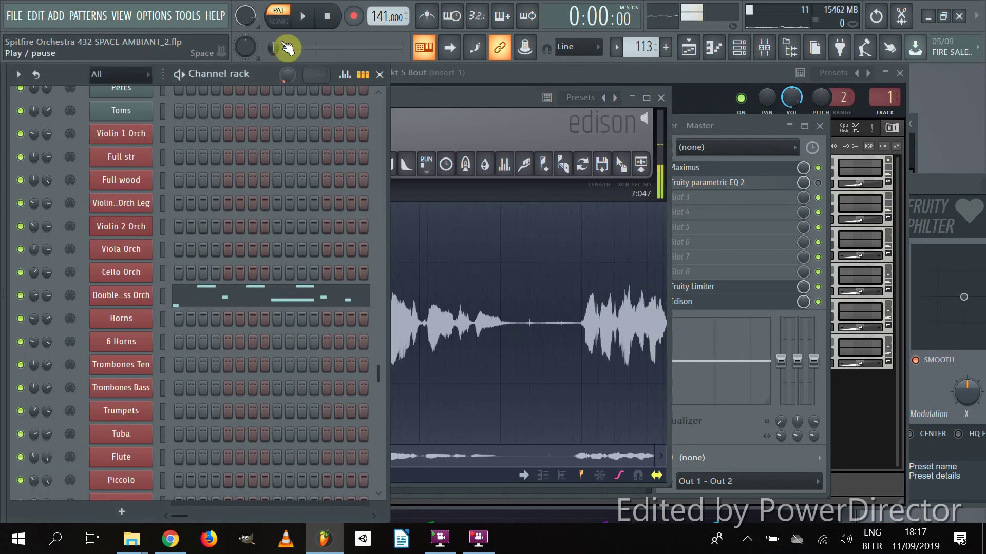
{"action": "left_click", "coordinate": [303, 301]}
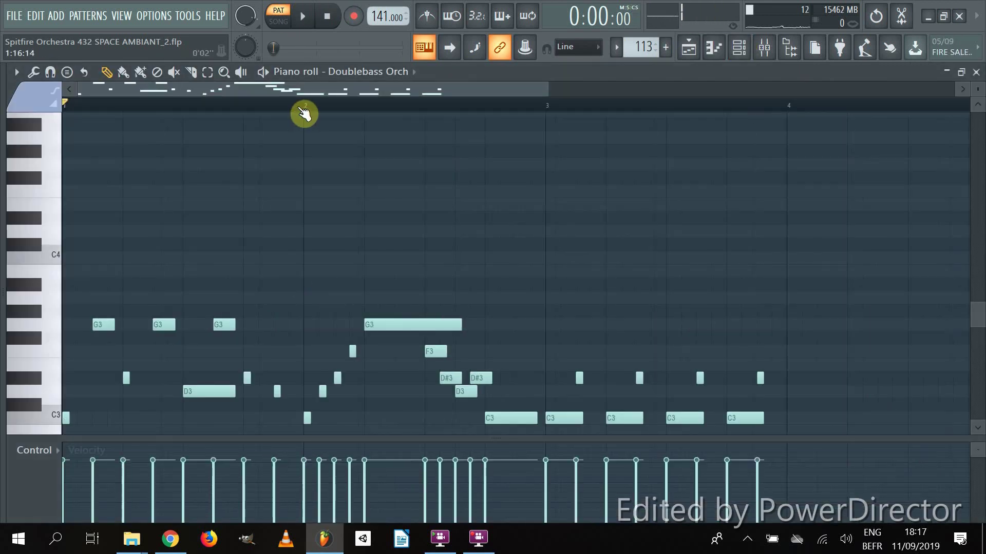
{"action": "scroll", "coordinate": [303, 115], "scroll_direction": "down", "scroll_amount": 2}
{"action": "scroll", "coordinate": [354, 226], "scroll_direction": "down", "scroll_amount": 3}
{"action": "scroll", "coordinate": [364, 216], "scroll_direction": "up", "scroll_amount": 2}
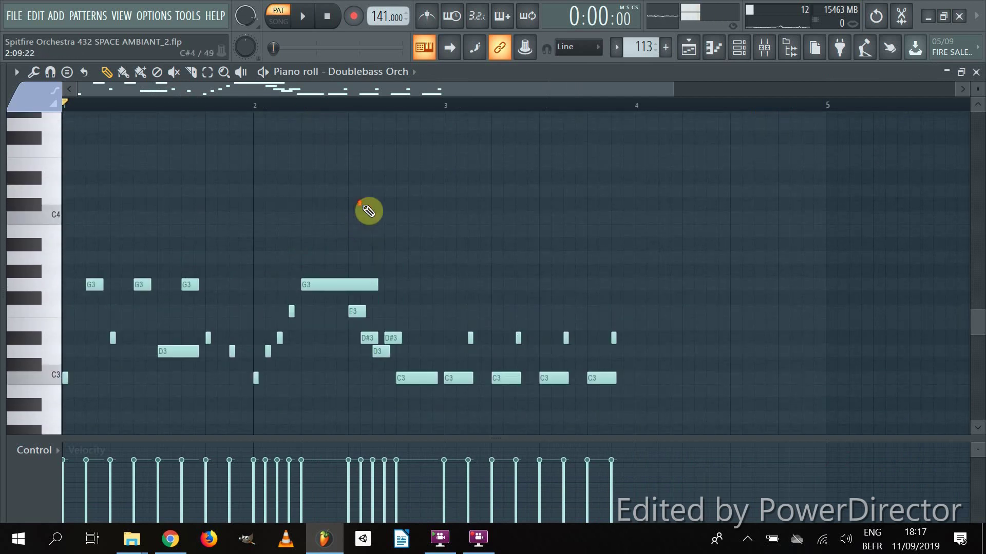
{"action": "left_click_drag", "start_coordinate": [646, 51], "coordinate": [647, 47]}
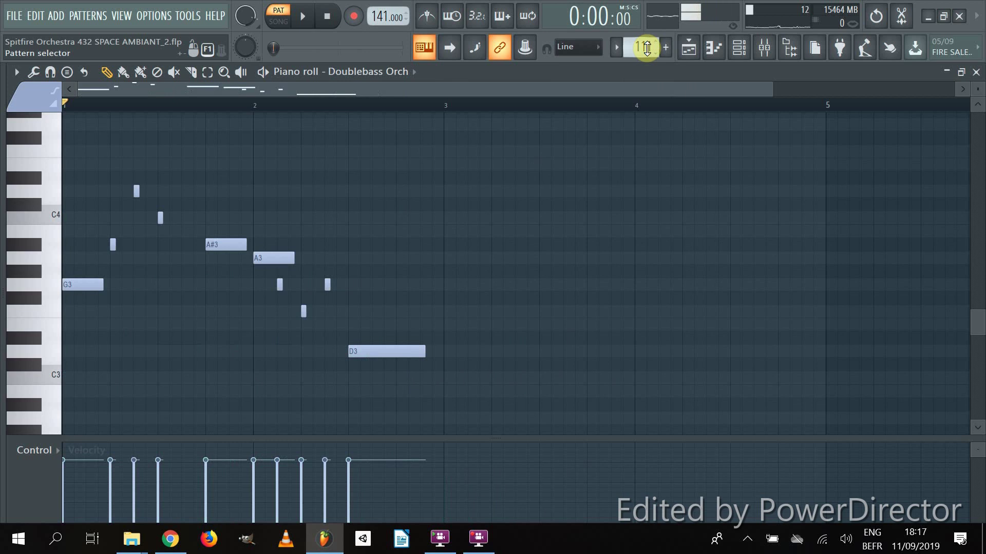
{"action": "key", "text": "space"}
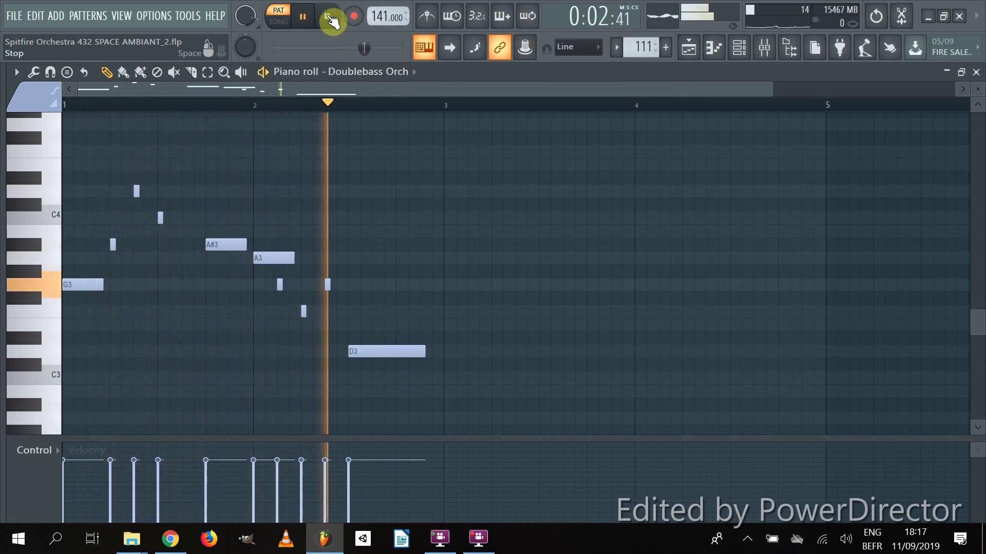
{"action": "left_click", "coordinate": [328, 16]}
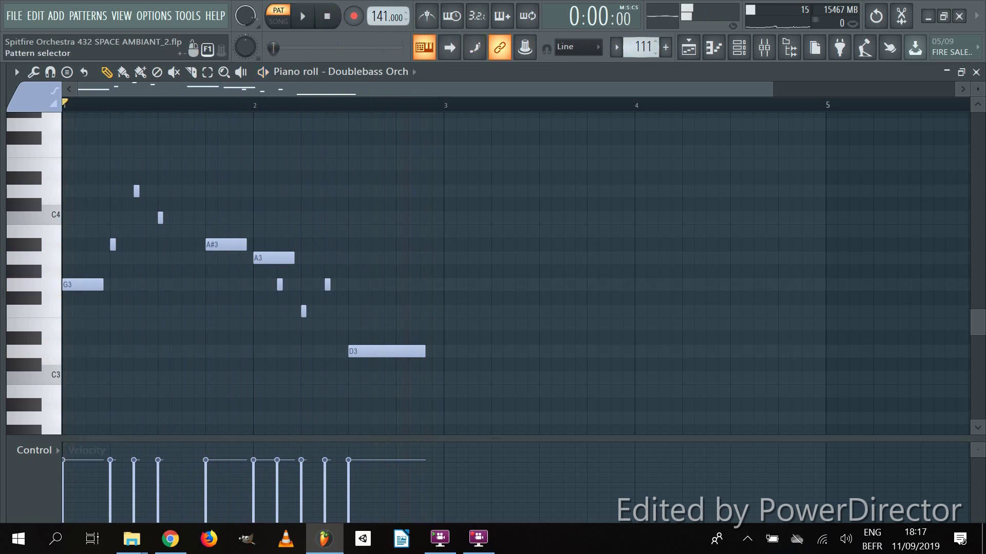
- Play Doublebass patterns 112 and 113, then close the piano roll
{"action": "scroll", "coordinate": [642, 47], "scroll_direction": "up", "scroll_amount": 1}
{"action": "left_click", "coordinate": [304, 16]}
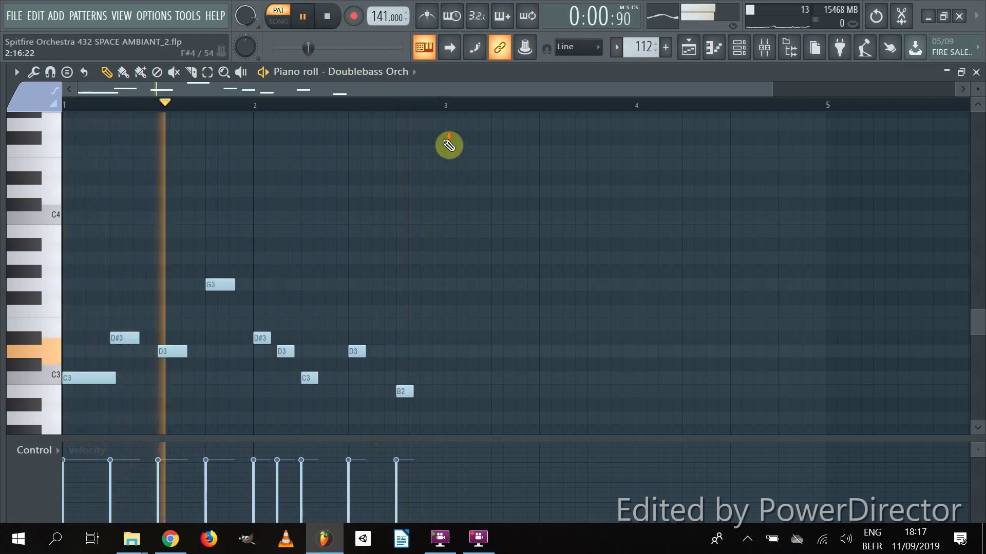
{"action": "scroll", "coordinate": [448, 142], "scroll_direction": "down", "scroll_amount": 1}
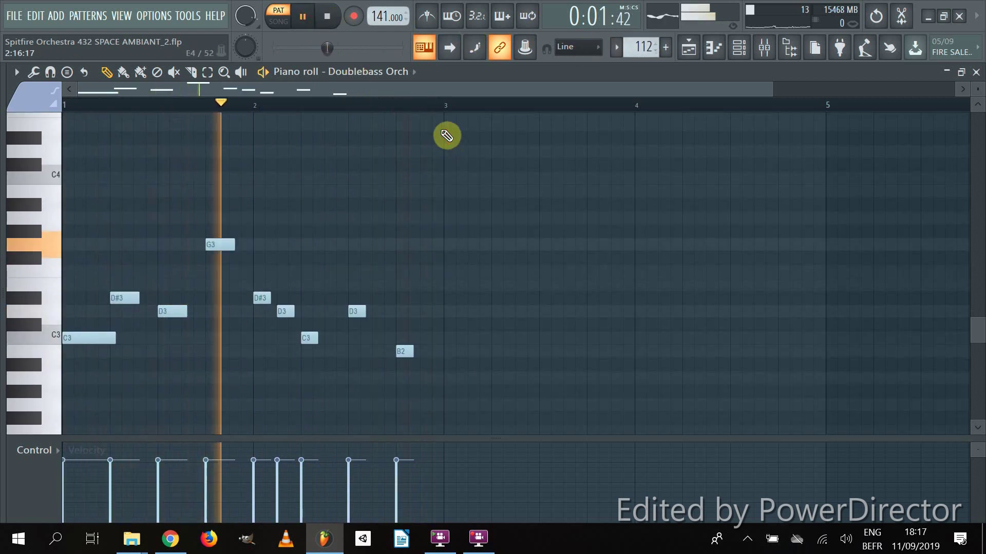
{"action": "left_click", "coordinate": [328, 17]}
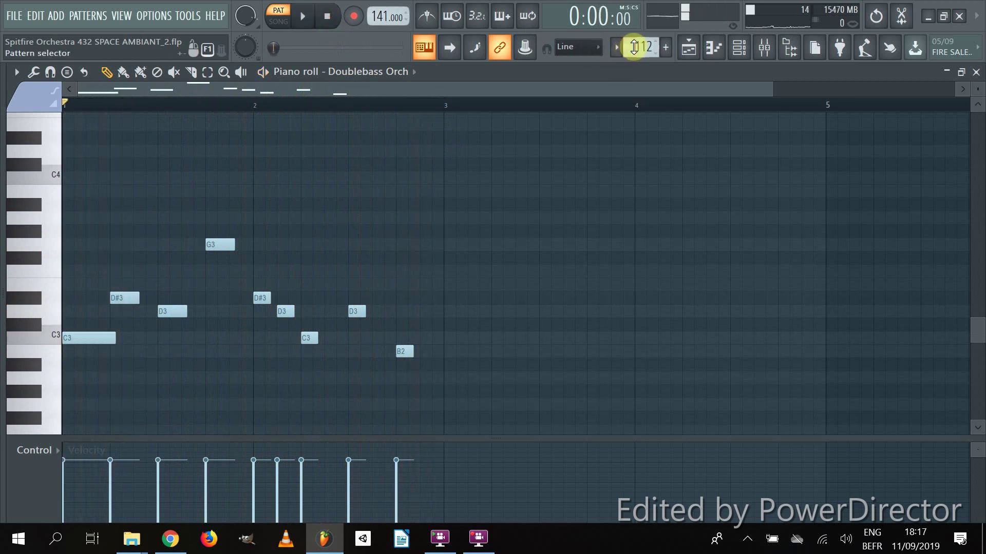
{"action": "scroll", "coordinate": [641, 47], "scroll_direction": "up", "scroll_amount": 1}
{"action": "left_click", "coordinate": [307, 27]}
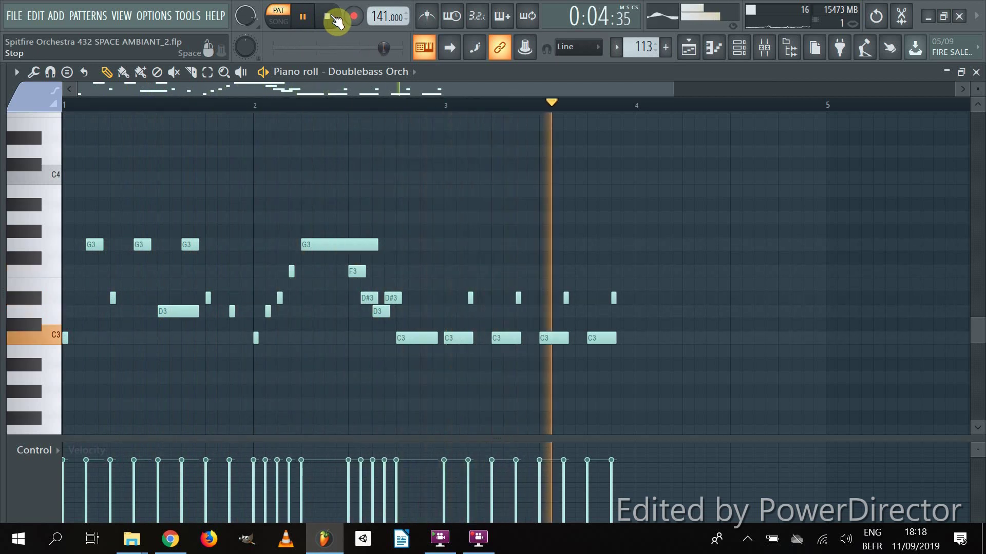
{"action": "left_click", "coordinate": [333, 18]}
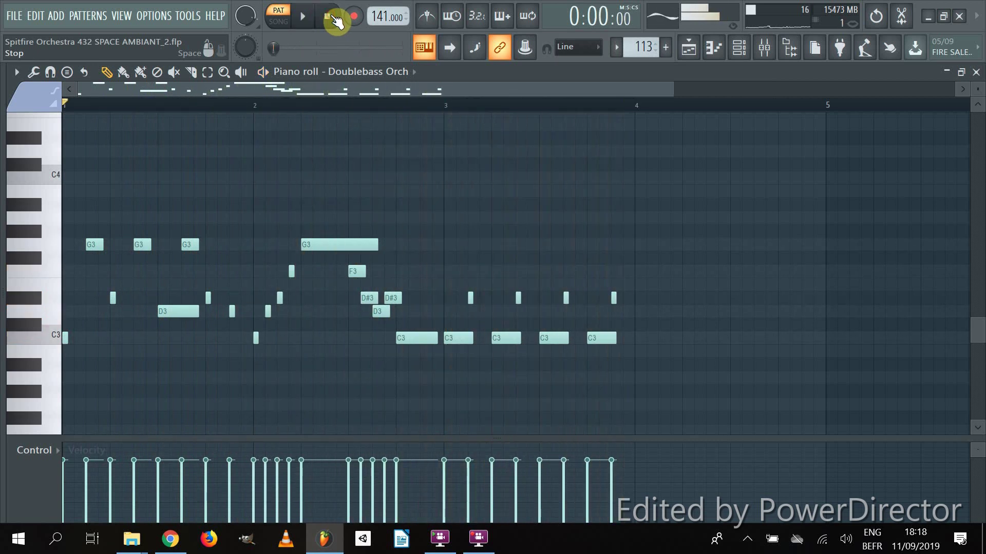
{"action": "left_click", "coordinate": [974, 73]}
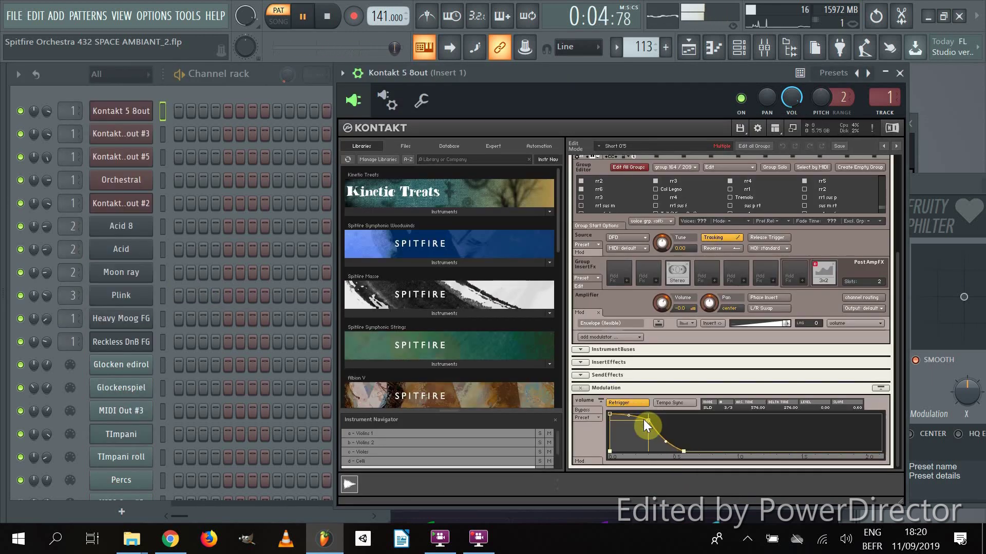
- Move the Basses volume envelope's second point earlier, exit edit mode to the multi overview, and stop playback
{"action": "left_click_drag", "start_coordinate": [646, 420], "coordinate": [645, 418]}
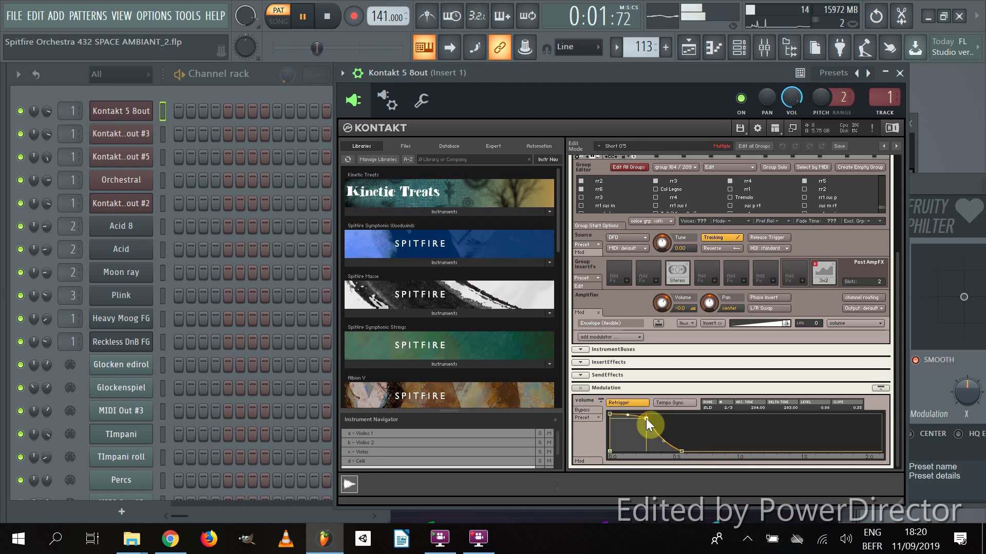
{"action": "scroll", "coordinate": [686, 395], "scroll_direction": "up", "scroll_amount": 5}
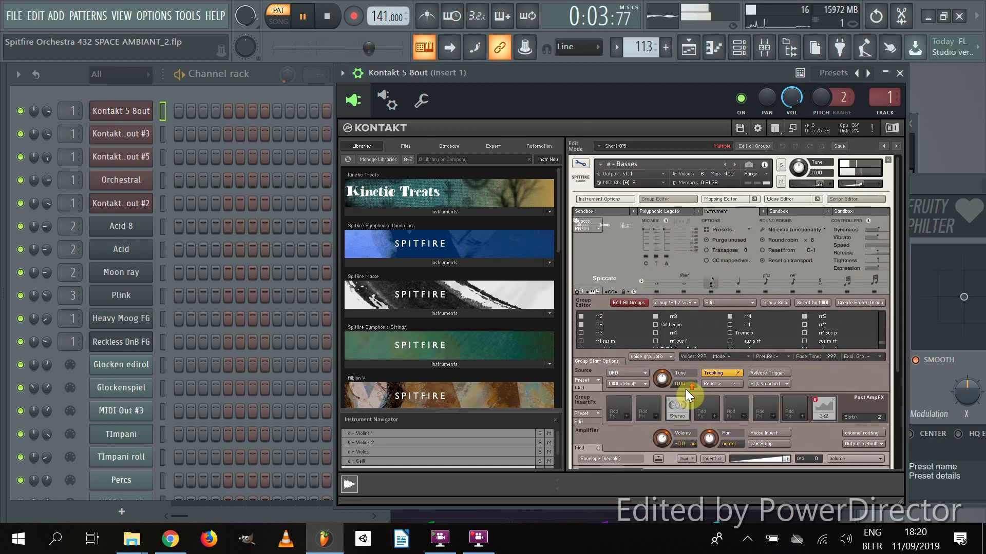
{"action": "left_click", "coordinate": [580, 164]}
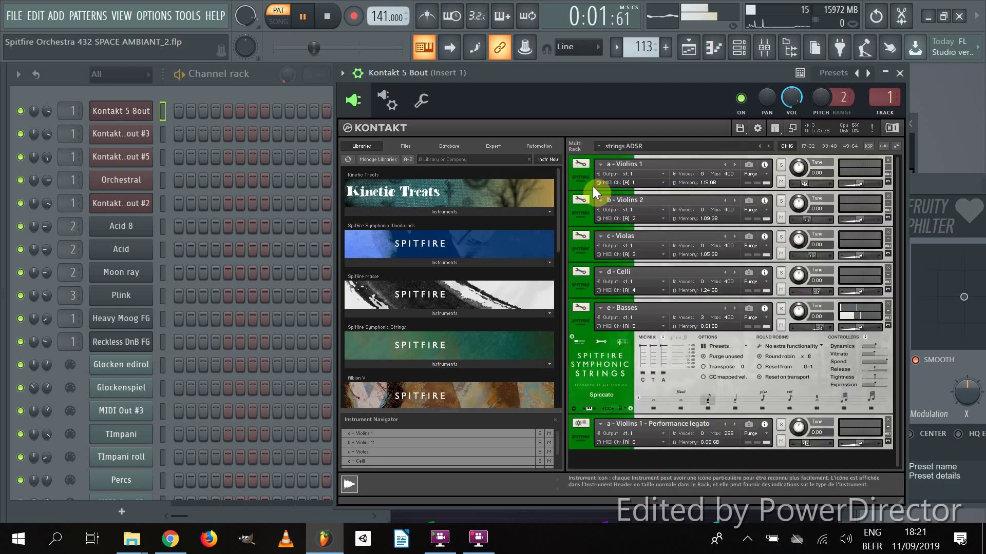
{"action": "left_click", "coordinate": [327, 16]}
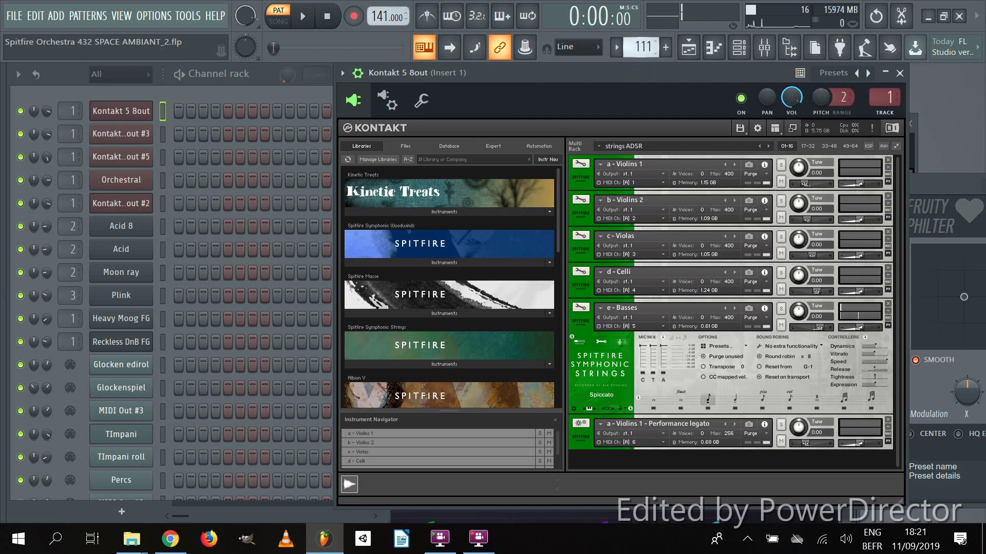
{"action": "left_click", "coordinate": [263, 72]}
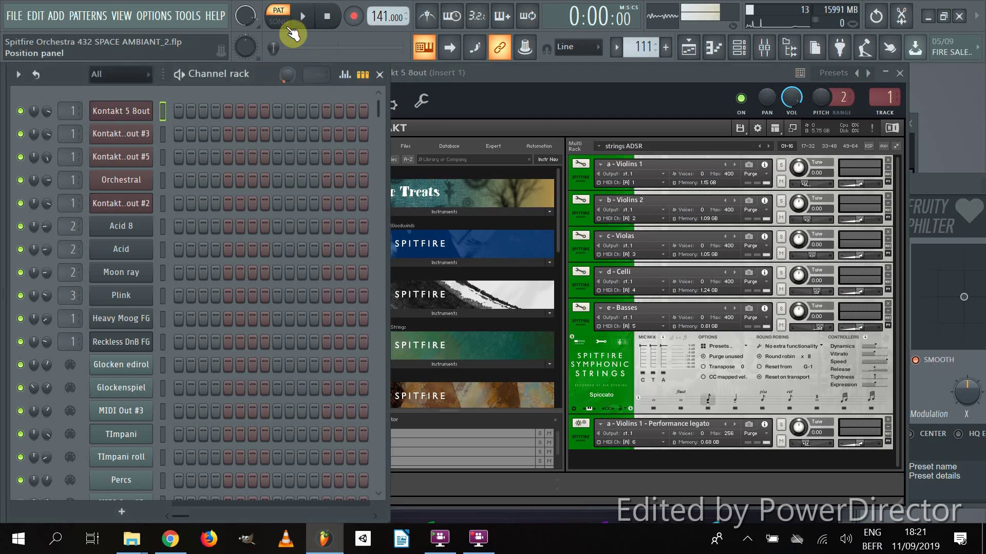
{"action": "left_click", "coordinate": [303, 16]}
{"action": "scroll", "coordinate": [288, 183], "scroll_direction": "down", "scroll_amount": 8}
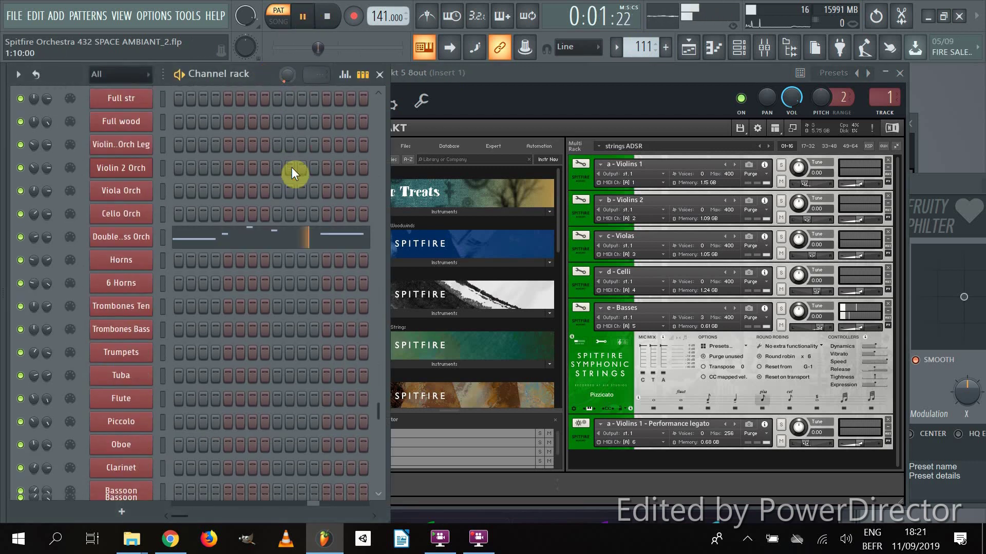
{"action": "left_click", "coordinate": [296, 221]}
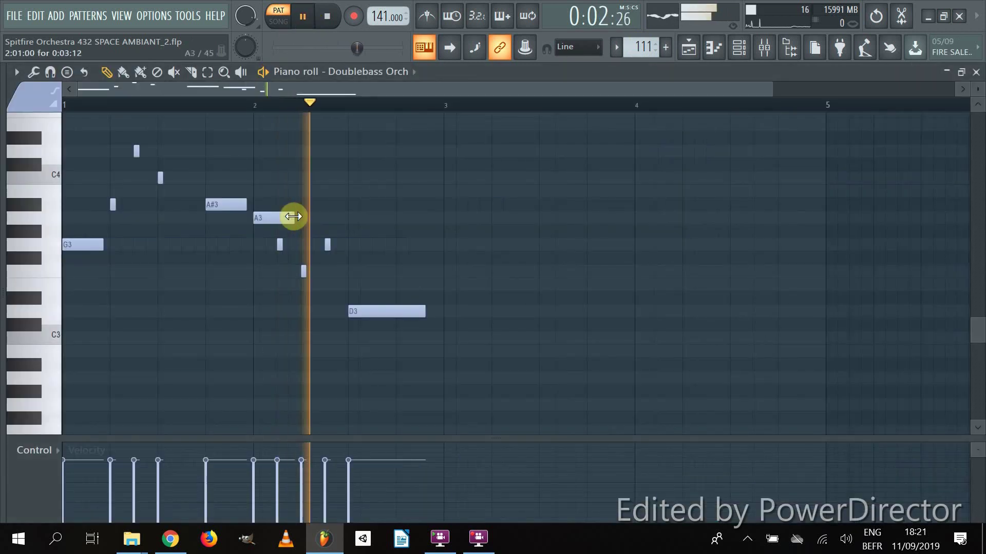
{"action": "left_click", "coordinate": [331, 19]}
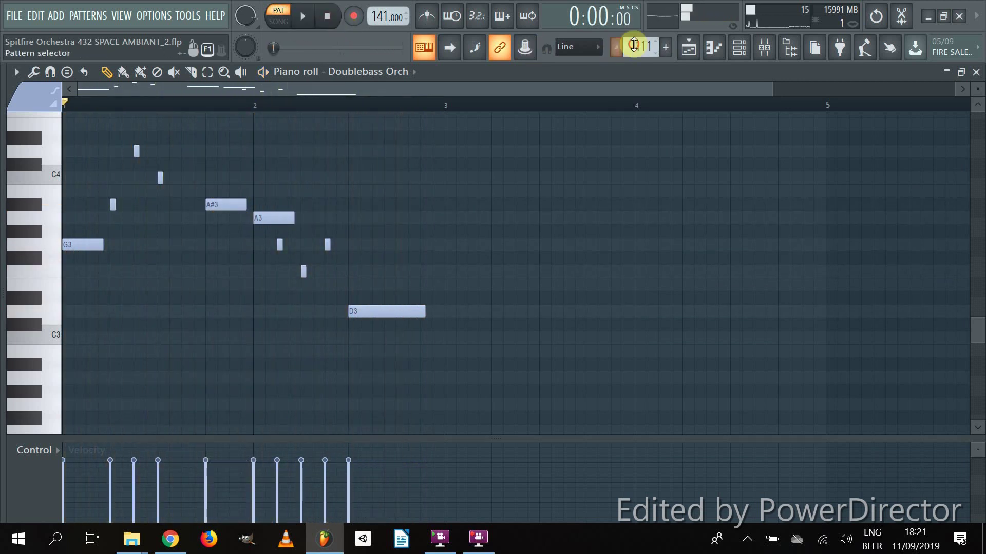
{"action": "left_click_drag", "start_coordinate": [634, 45], "coordinate": [633, 42]}
{"action": "left_click", "coordinate": [303, 17]}
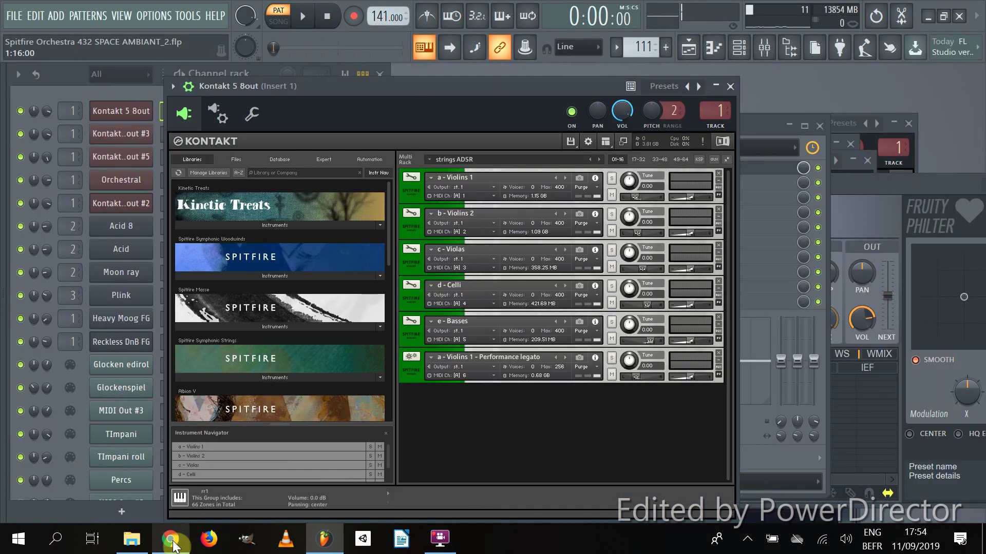
{"action": "mouse_move", "coordinate": [175, 547]}
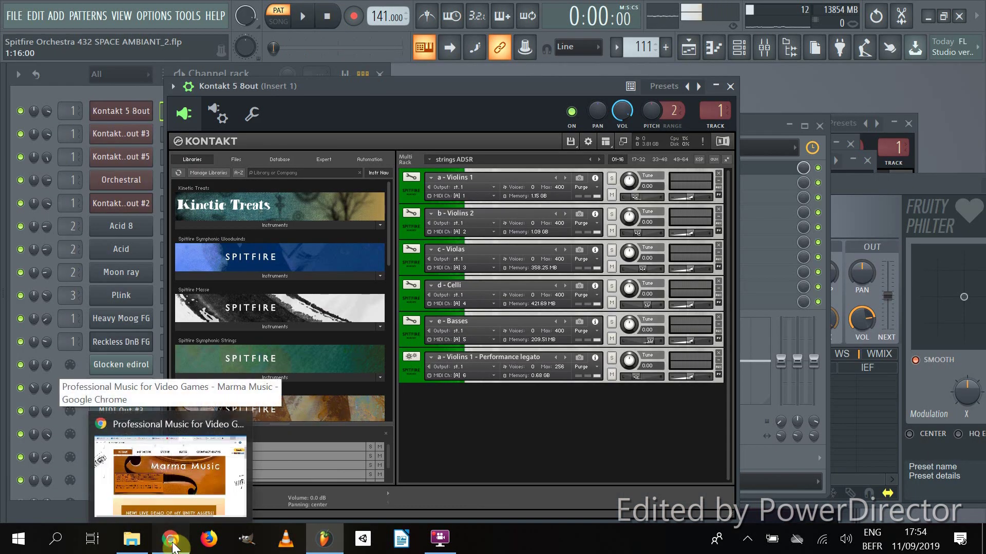
- In Chrome, go to the Marma Music site's DOWNLOADS page under MY WORK
{"action": "left_click", "coordinate": [173, 543]}
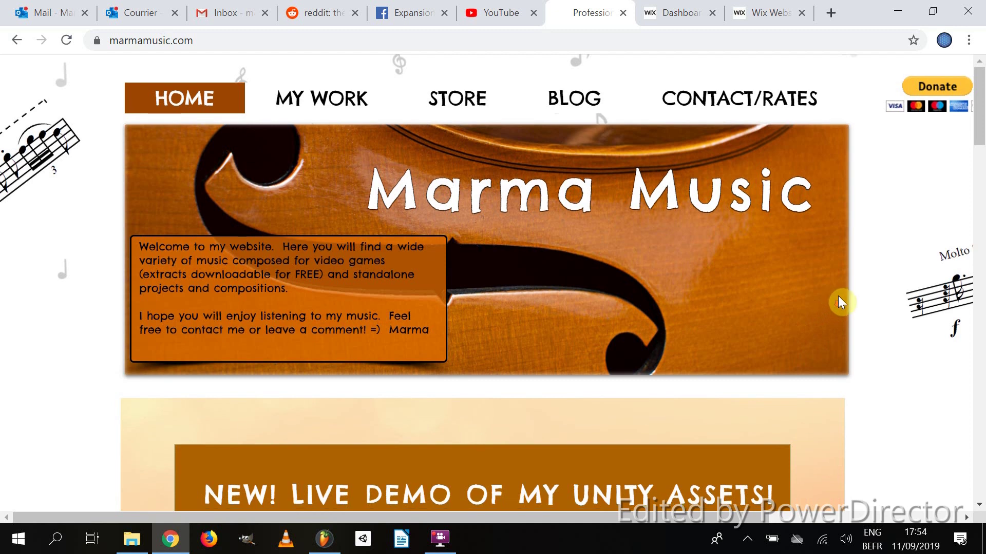
{"action": "scroll", "coordinate": [847, 292], "scroll_direction": "down", "scroll_amount": 3}
{"action": "scroll", "coordinate": [879, 285], "scroll_direction": "up", "scroll_amount": 3}
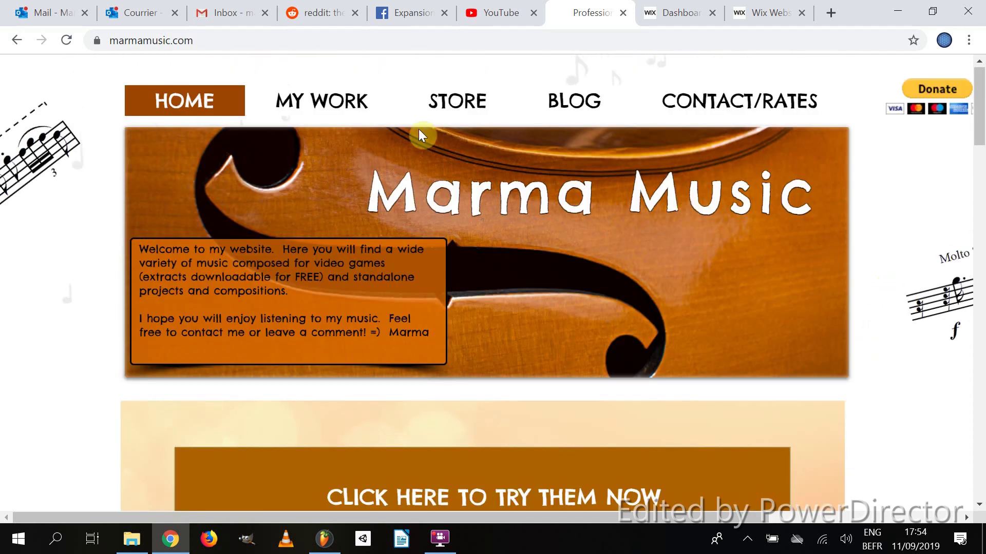
{"action": "left_click", "coordinate": [210, 39]}
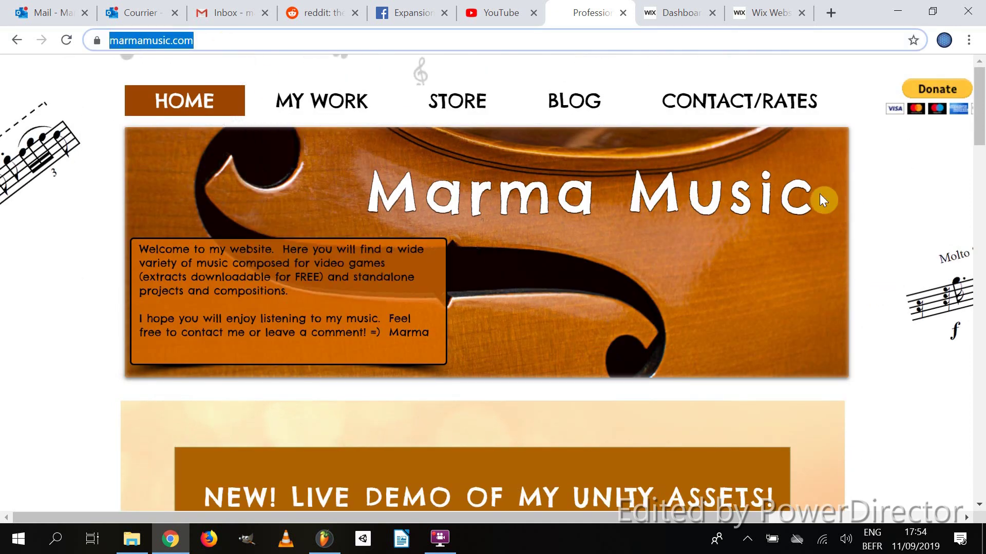
{"action": "mouse_move", "coordinate": [343, 99]}
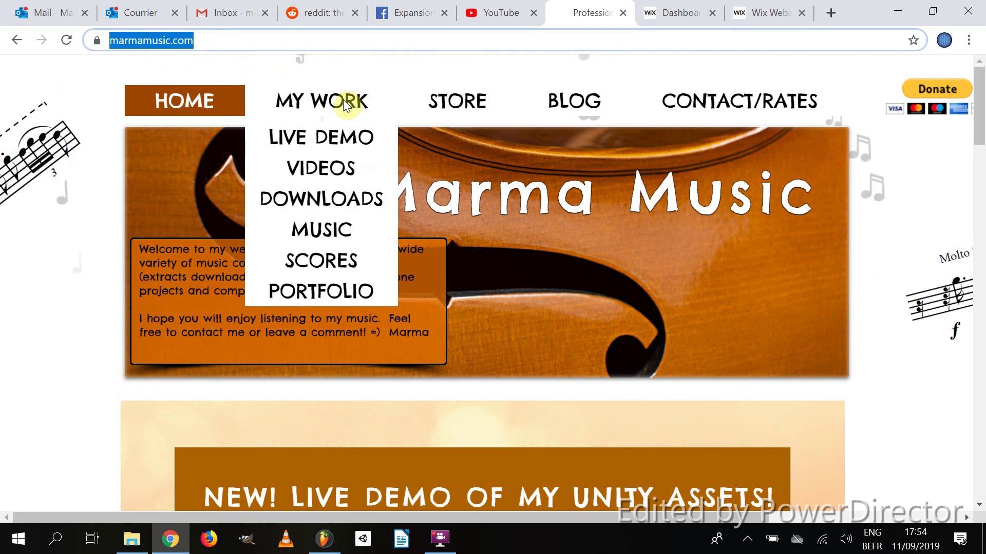
{"action": "left_click", "coordinate": [334, 198]}
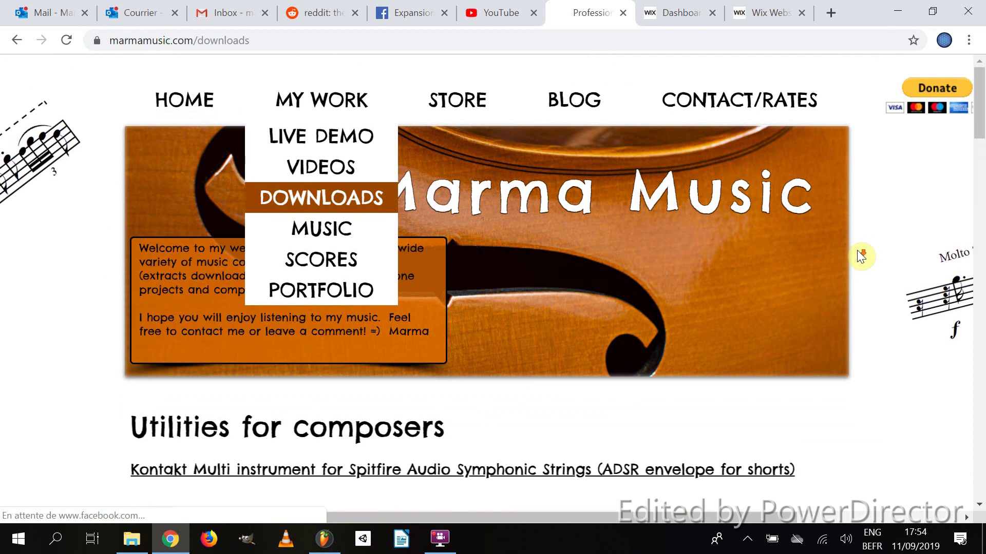
- Look over the Spitfire Symphonic Strings Kontakt multi download, then return to FL Studio
{"action": "scroll", "coordinate": [440, 260], "scroll_direction": "down", "scroll_amount": 3}
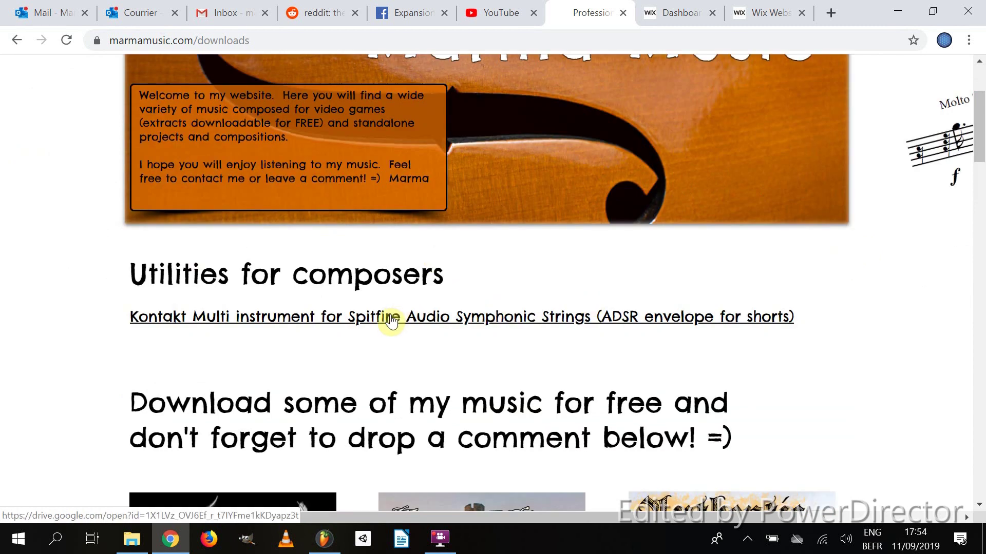
{"action": "scroll", "coordinate": [879, 339], "scroll_direction": "up", "scroll_amount": 3}
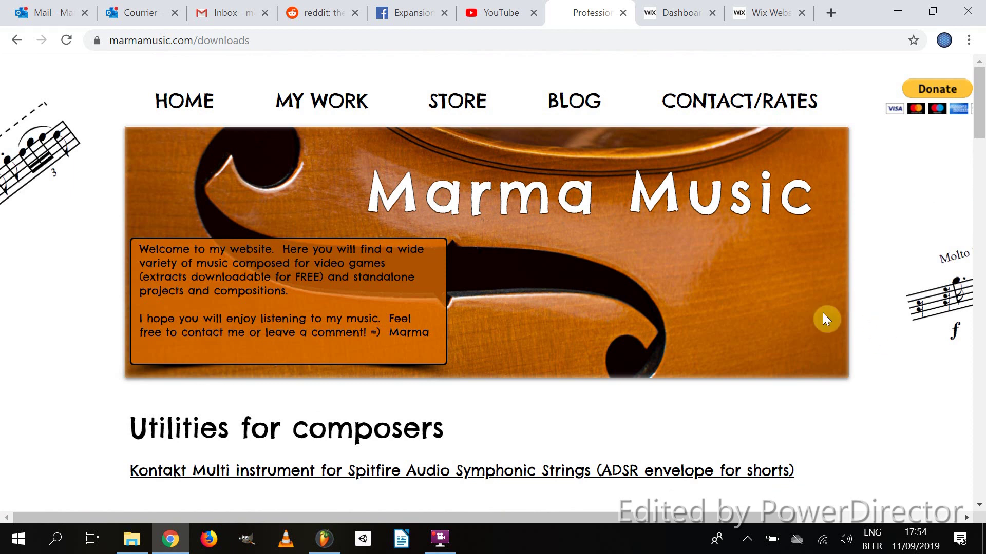
{"action": "mouse_move", "coordinate": [326, 542]}
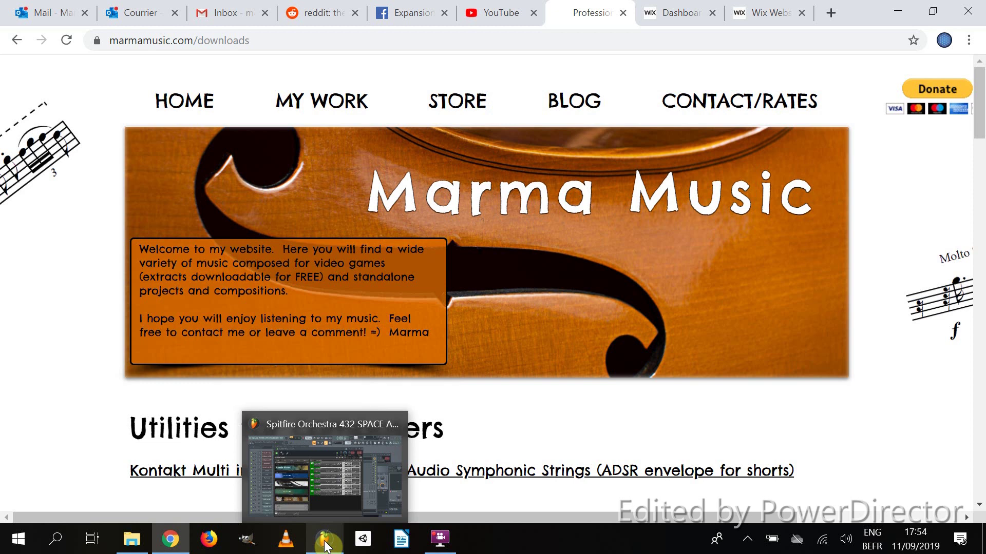
{"action": "left_click", "coordinate": [324, 540]}
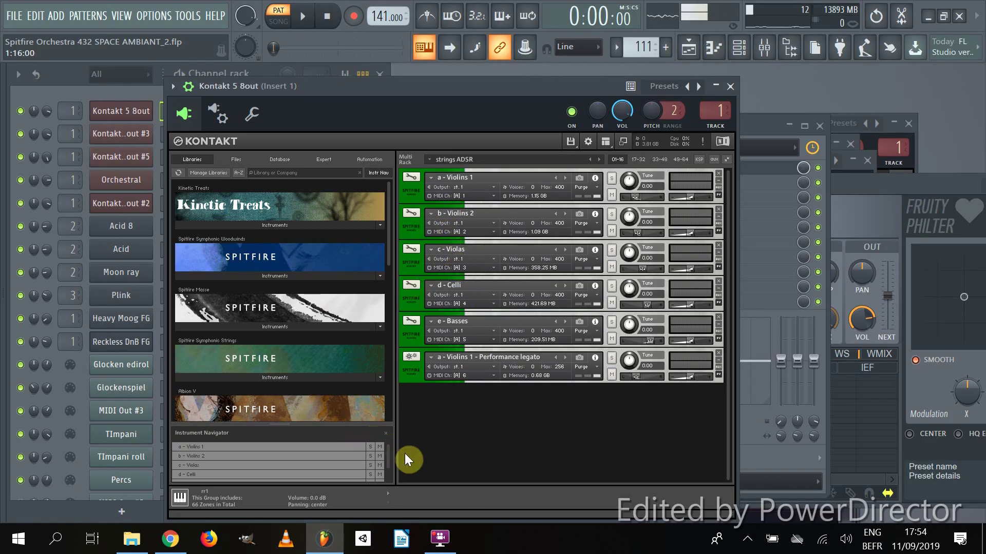
- Minimize Chrome and move the Kontakt window up-right to uncover the Channel rack
{"action": "mouse_move", "coordinate": [452, 549]}
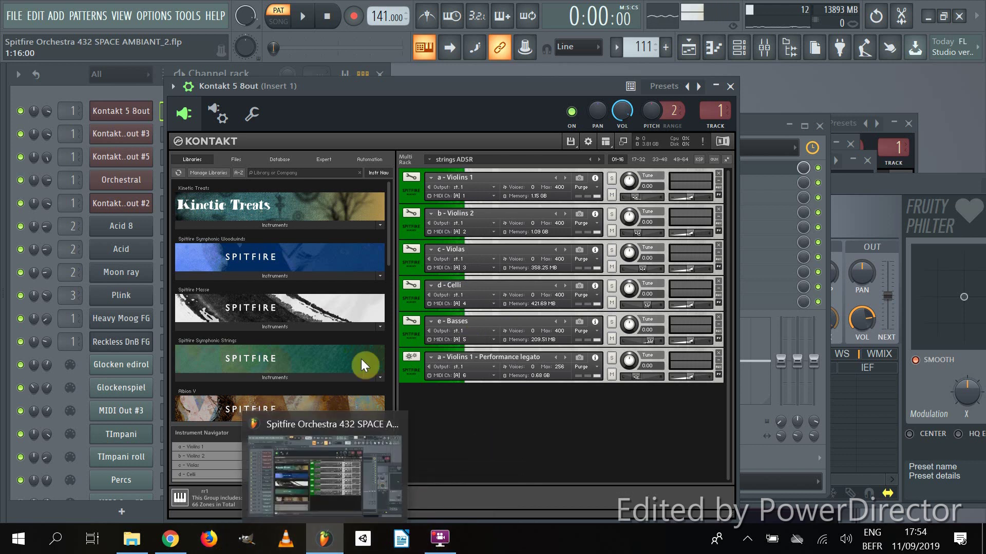
{"action": "mouse_move", "coordinate": [181, 549]}
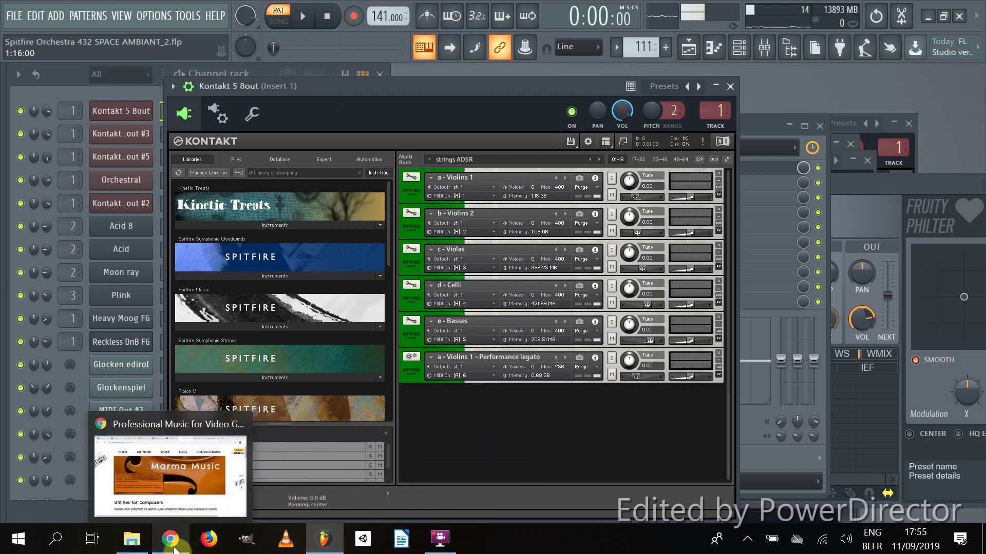
{"action": "left_click", "coordinate": [174, 549]}
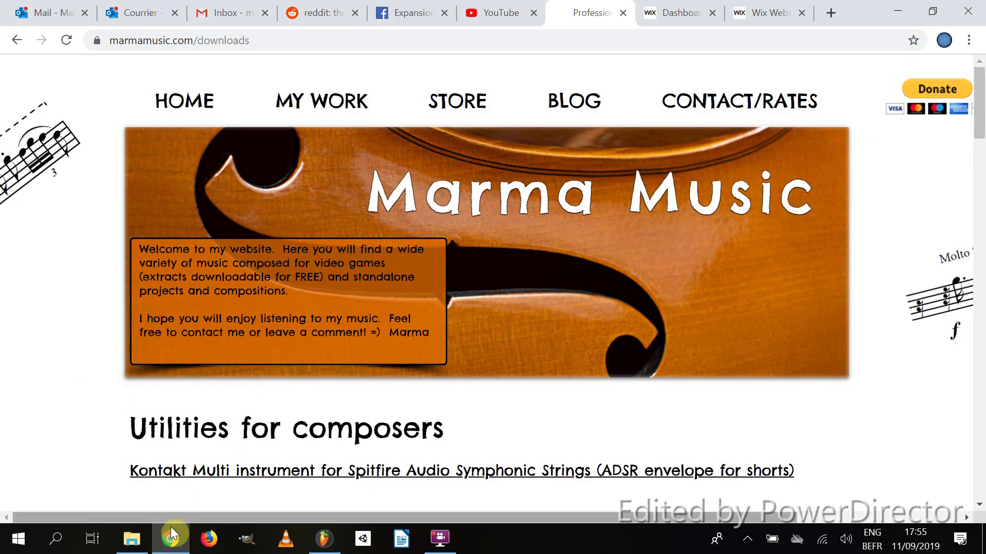
{"action": "left_click", "coordinate": [175, 548]}
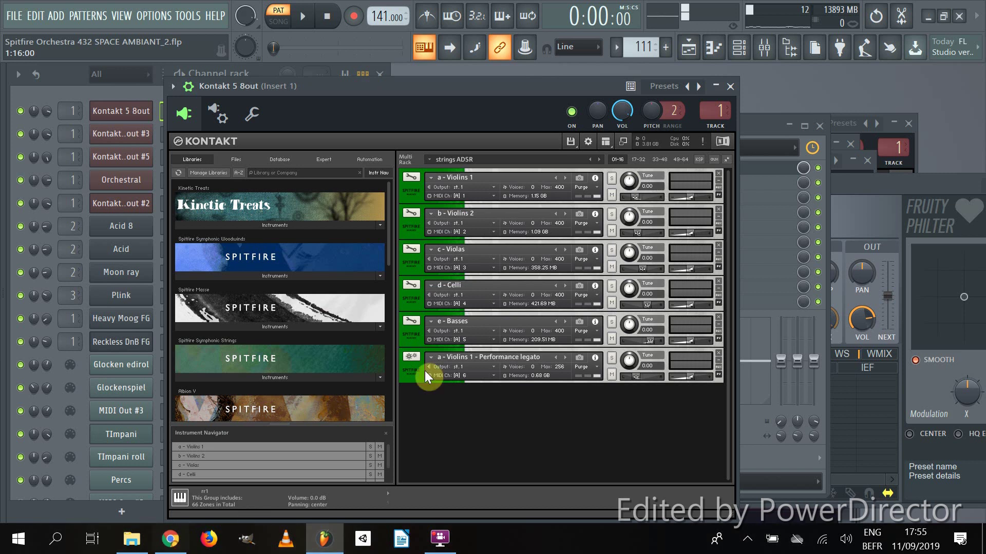
{"action": "left_click_drag", "start_coordinate": [392, 86], "coordinate": [562, 70]}
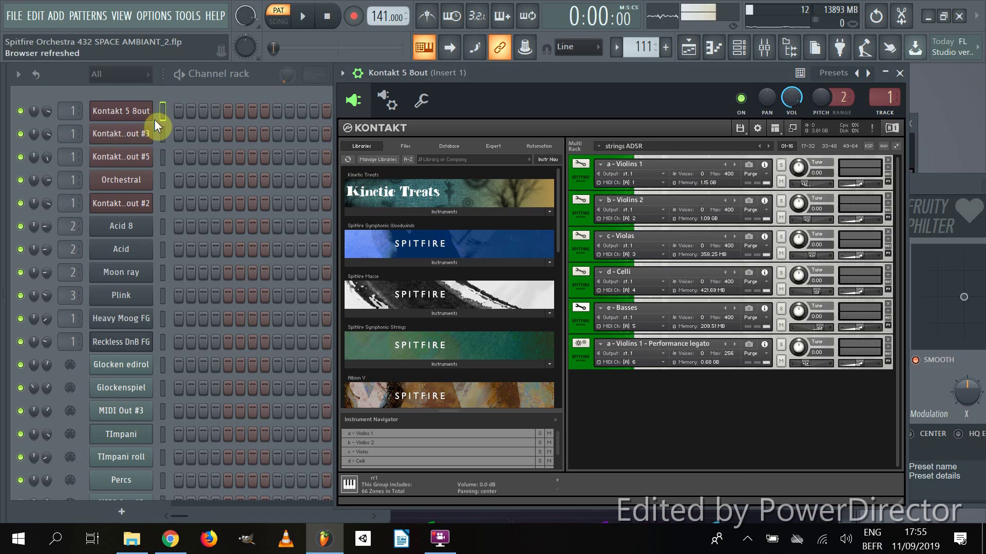
{"action": "left_click", "coordinate": [152, 126]}
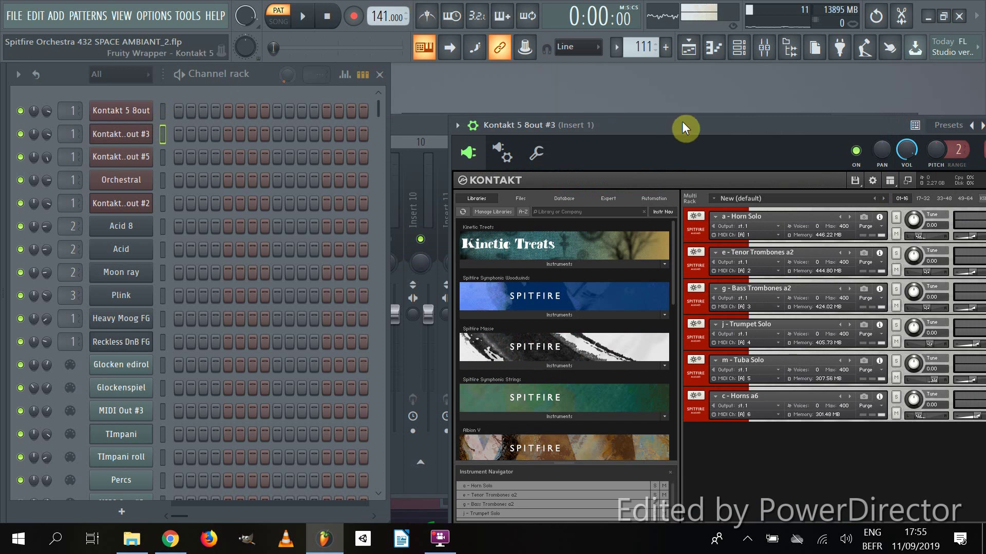
{"action": "left_click_drag", "start_coordinate": [682, 122], "coordinate": [514, 97]}
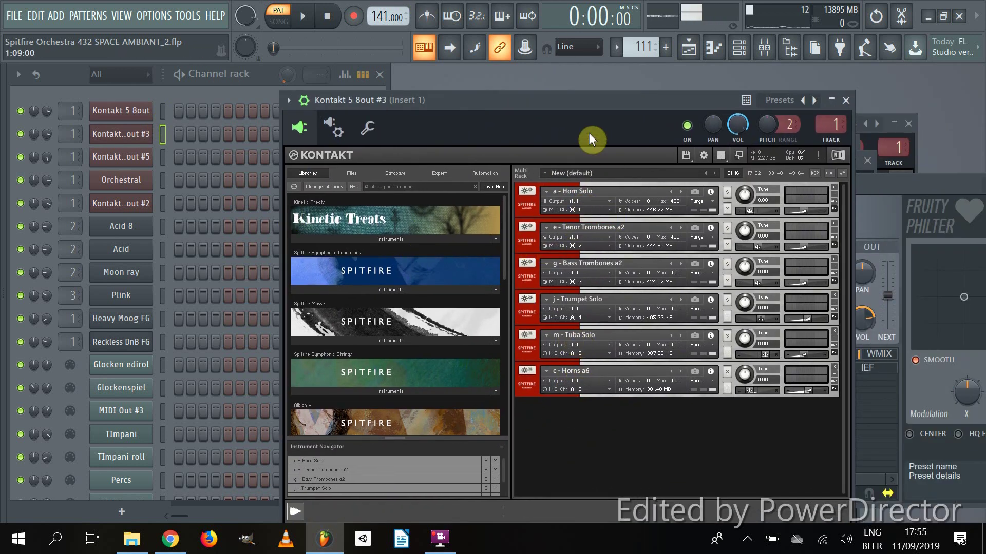
{"action": "left_click_drag", "start_coordinate": [564, 100], "coordinate": [585, 79]}
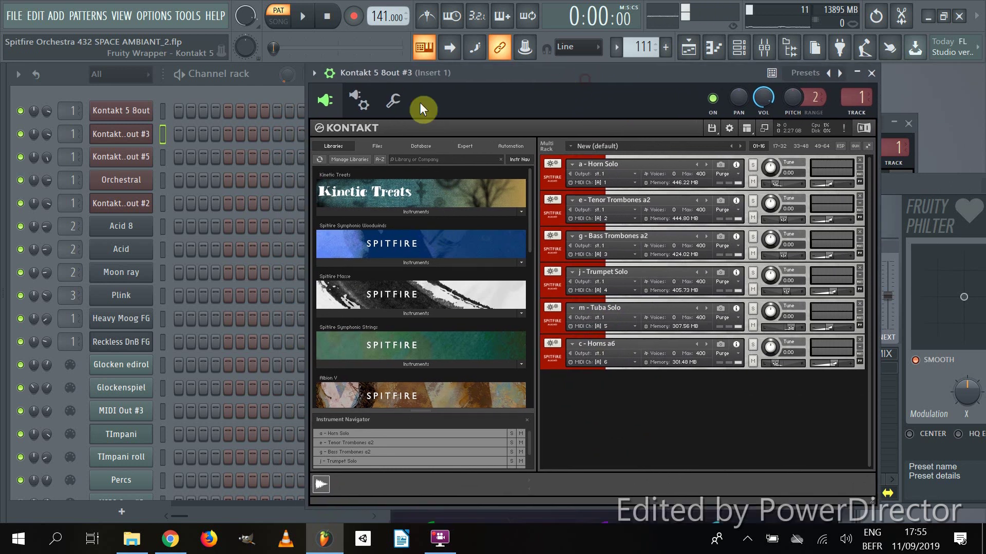
{"action": "left_click", "coordinate": [138, 160]}
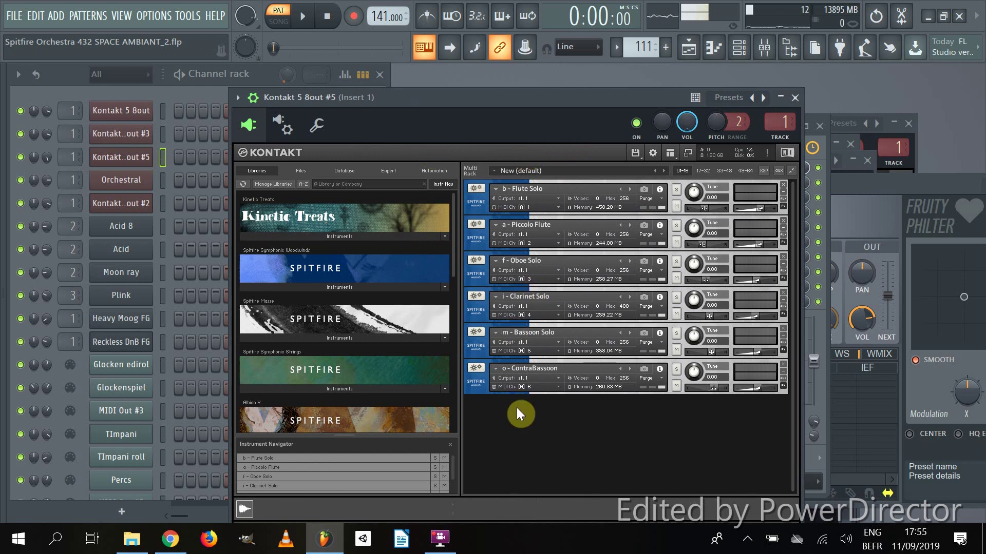
{"action": "left_click", "coordinate": [137, 114]}
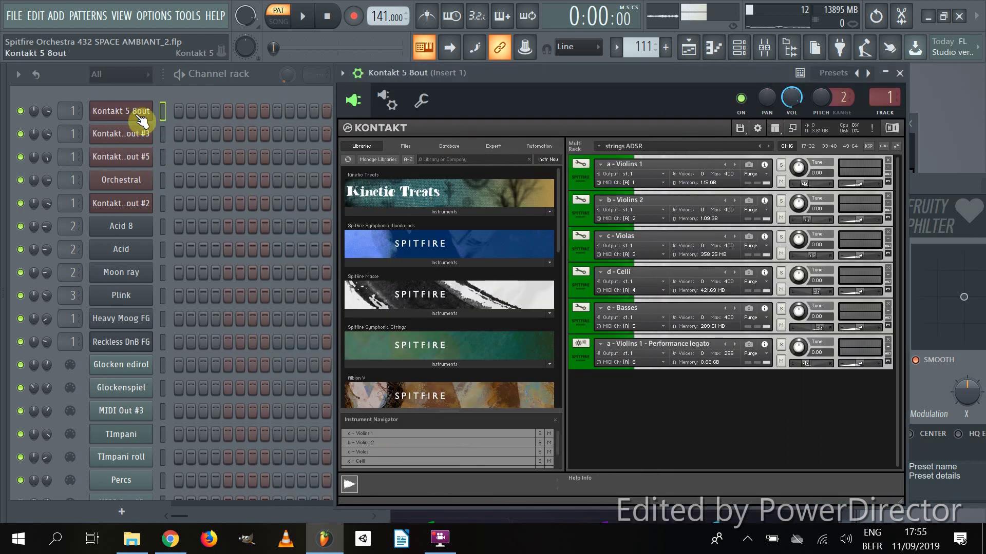